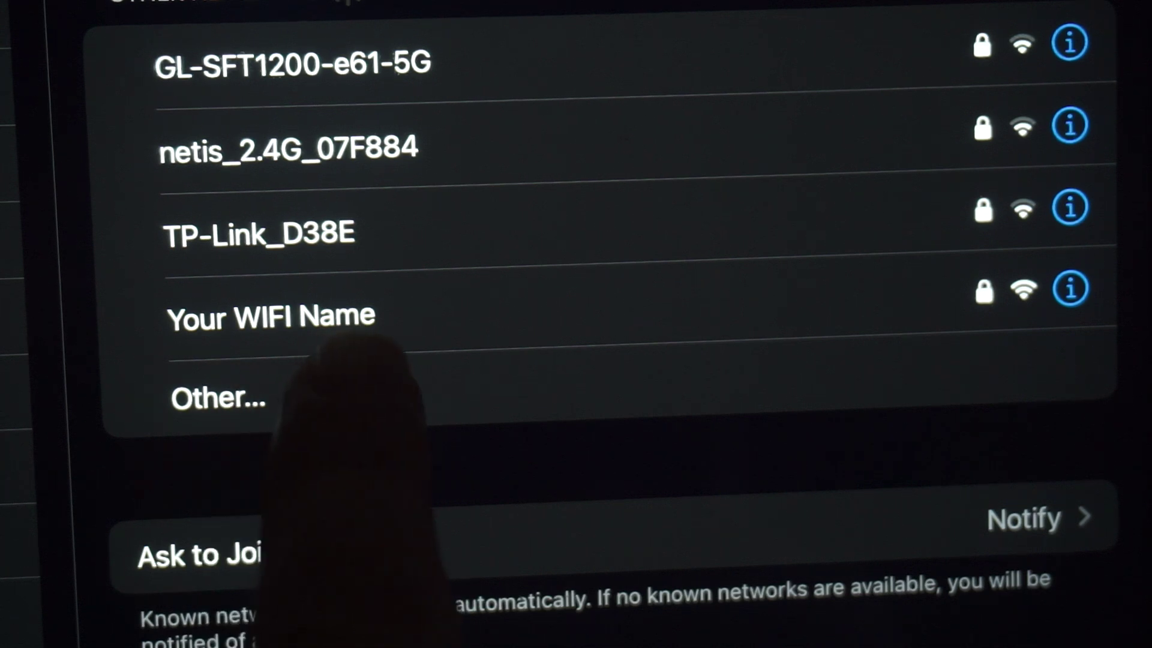
Join the iPad to the 'Your WIFI Name' Wi-Fi network with its password.
{"action": "left_click", "coordinate": [288, 318]}
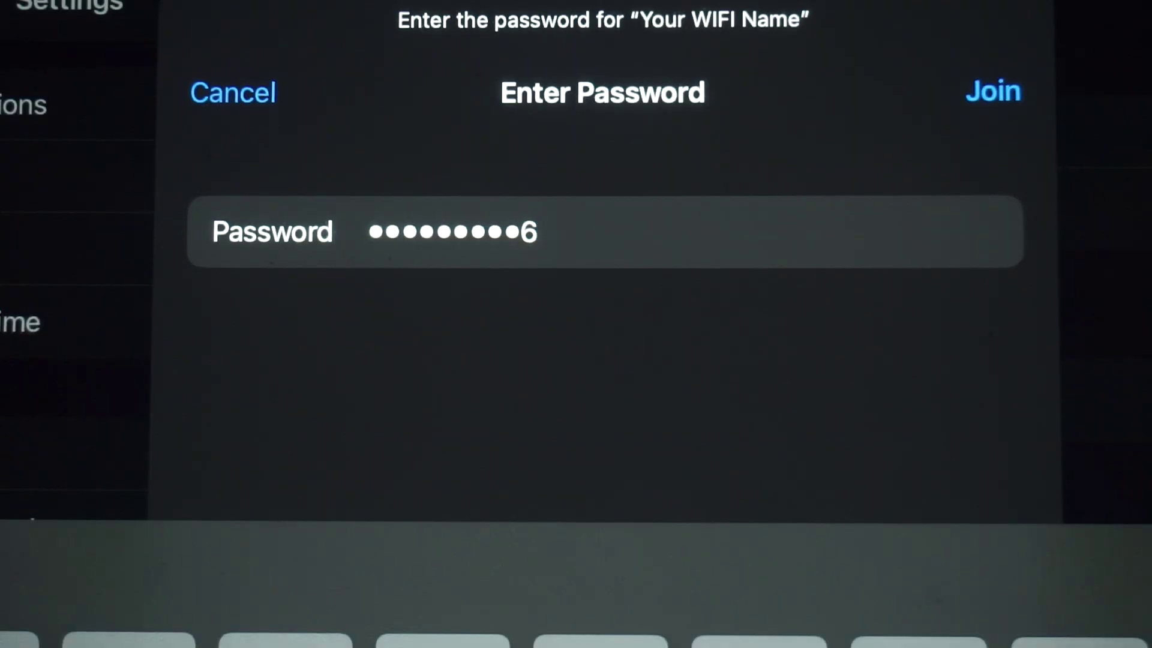
{"action": "left_click", "coordinate": [993, 92]}
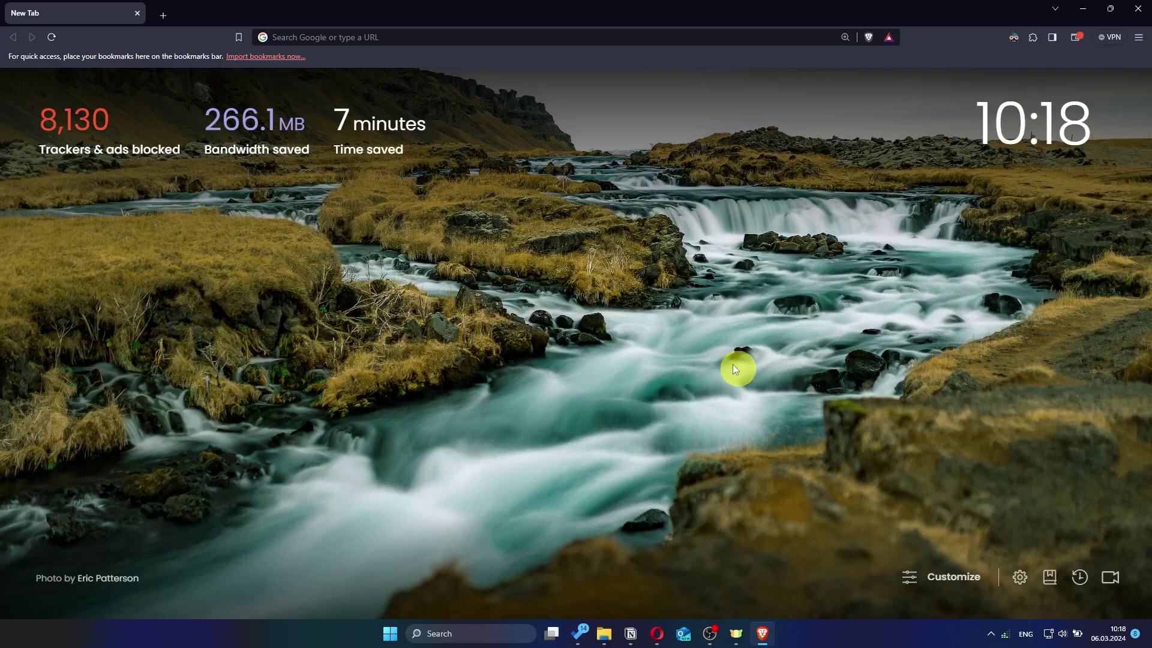
Load asusrouter.com in Brave to reach the router sign-in page.
{"action": "left_click", "coordinate": [531, 42]}
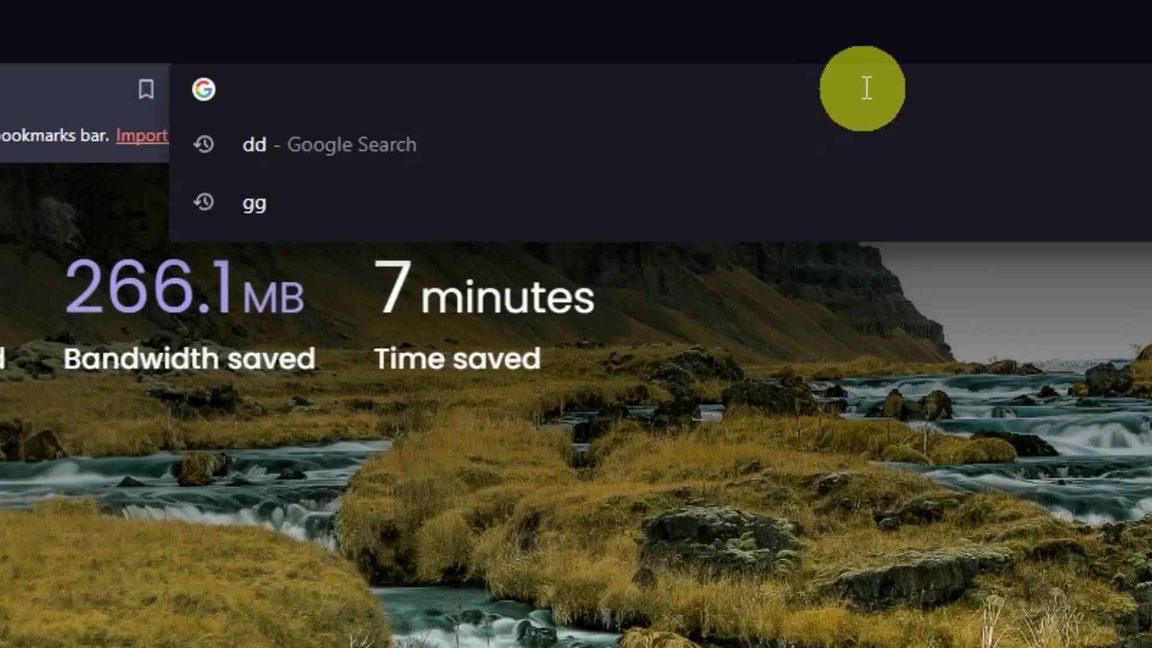
{"action": "type", "text": "asus"}
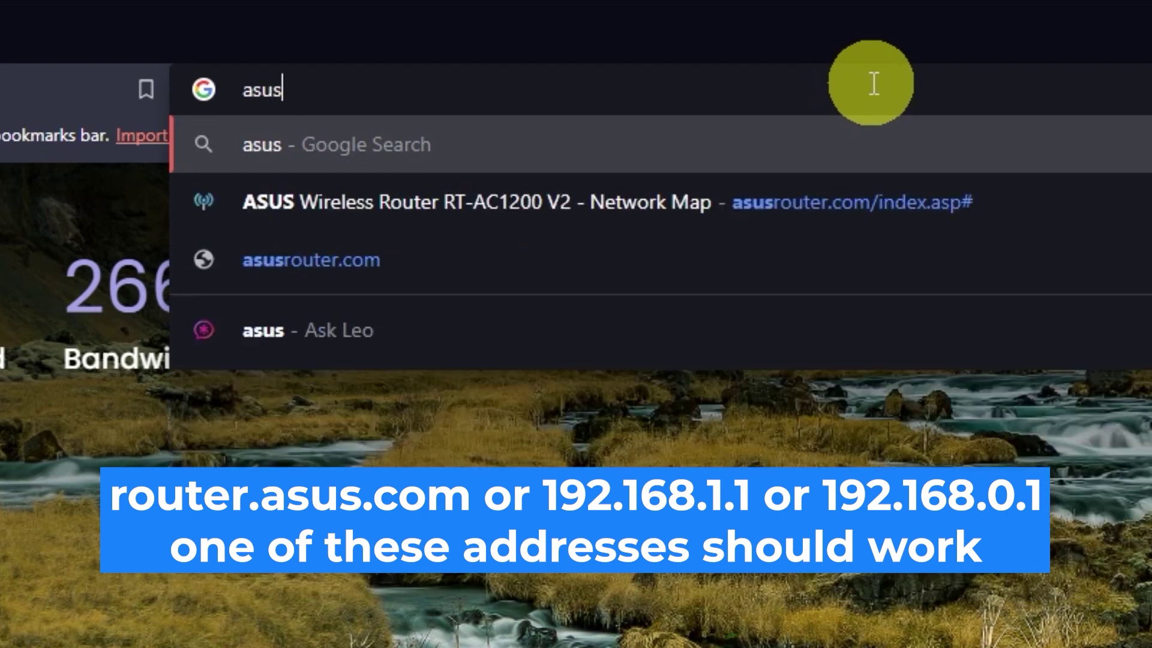
{"action": "type", "text": "router"}
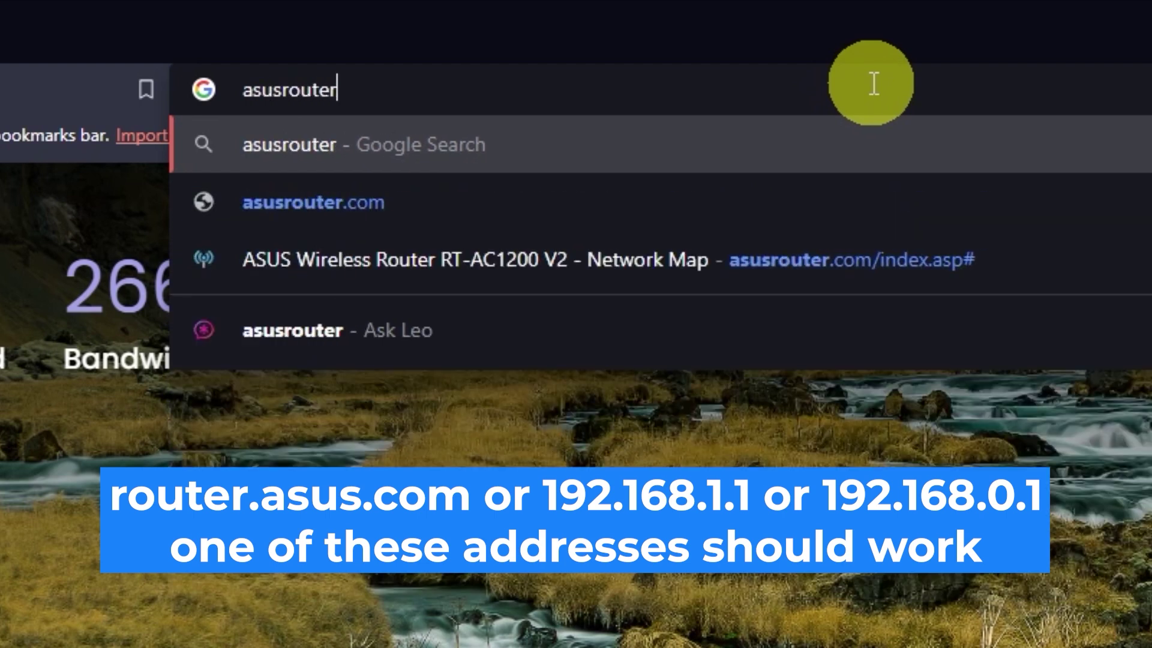
{"action": "type", "text": ".com"}
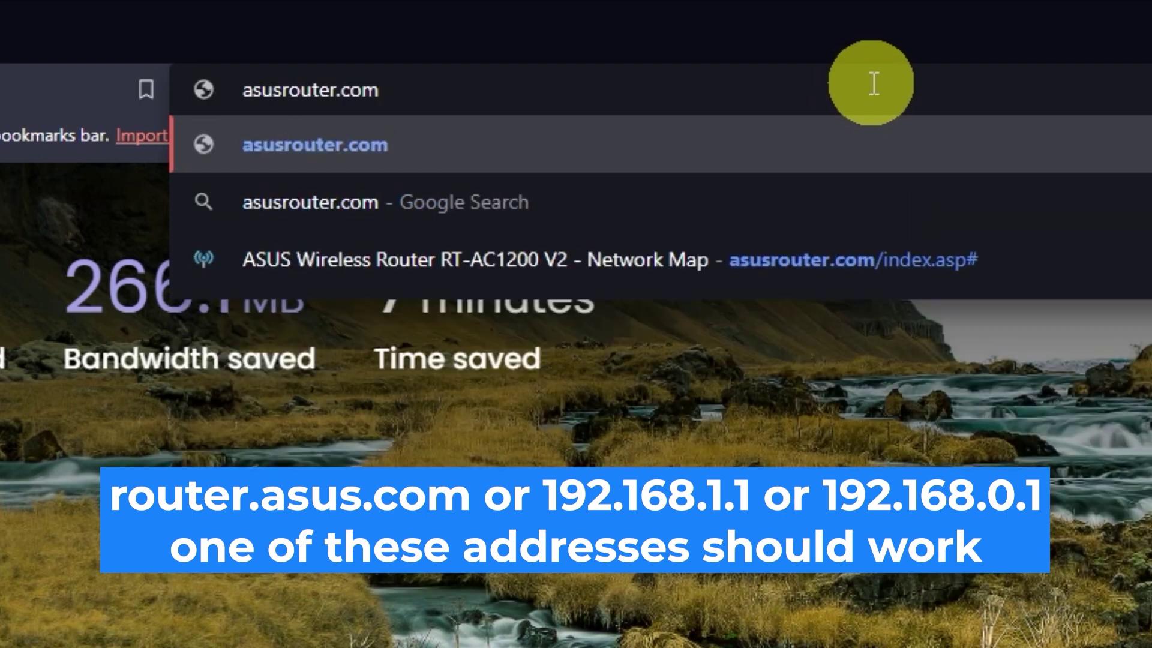
{"action": "key", "text": "Return"}
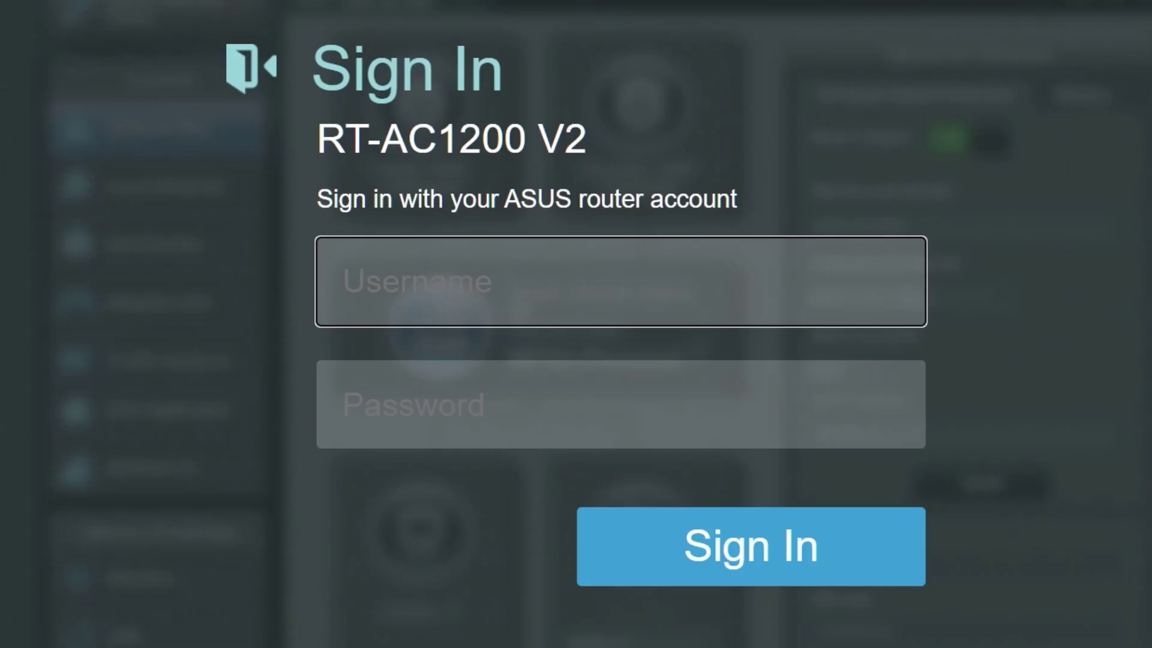
Attempt to sign in with the factory-default username 'admin' and default password.
{"action": "type", "text": "admin"}
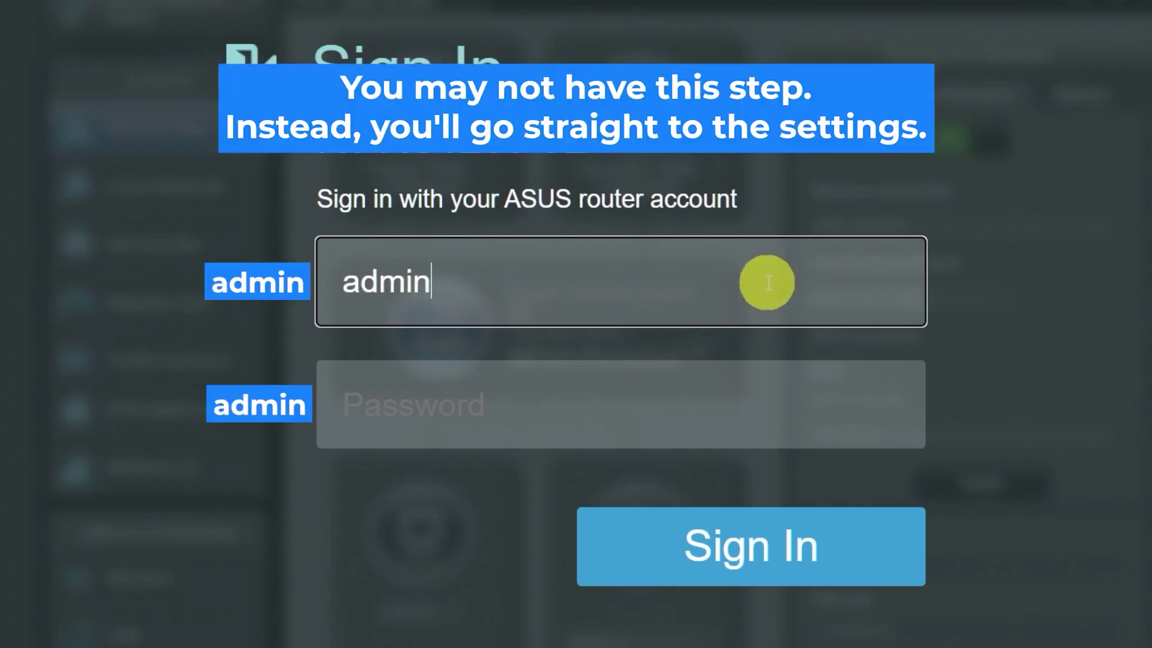
{"action": "left_click", "coordinate": [719, 409]}
{"action": "type", "text": "admin"}
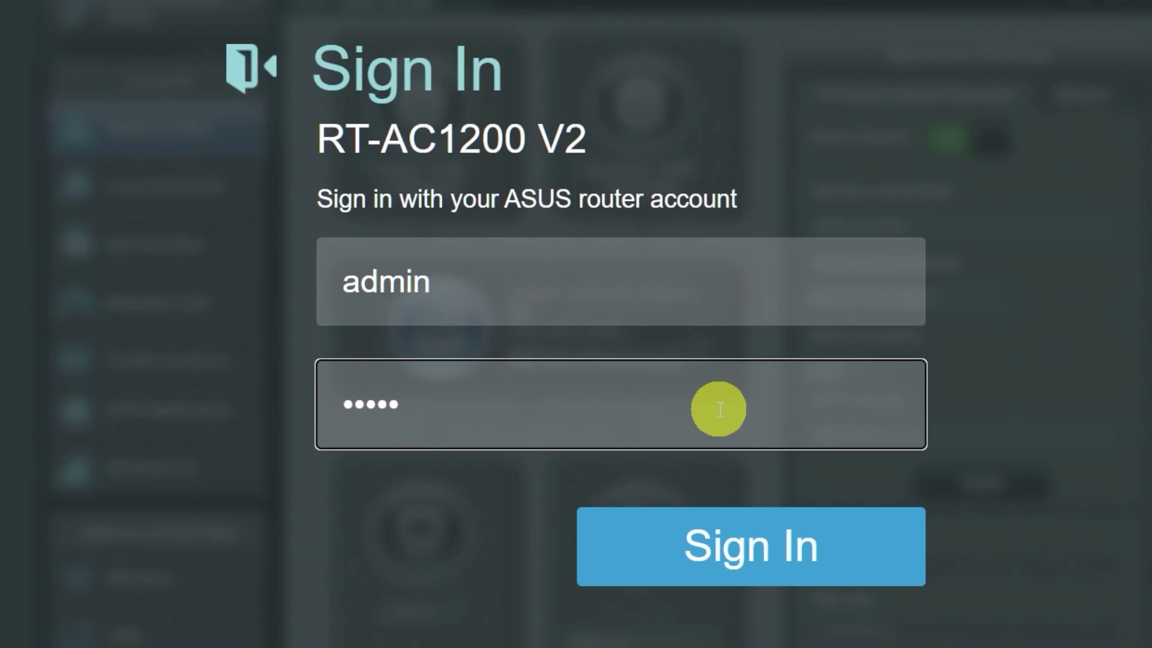
{"action": "left_click", "coordinate": [738, 545]}
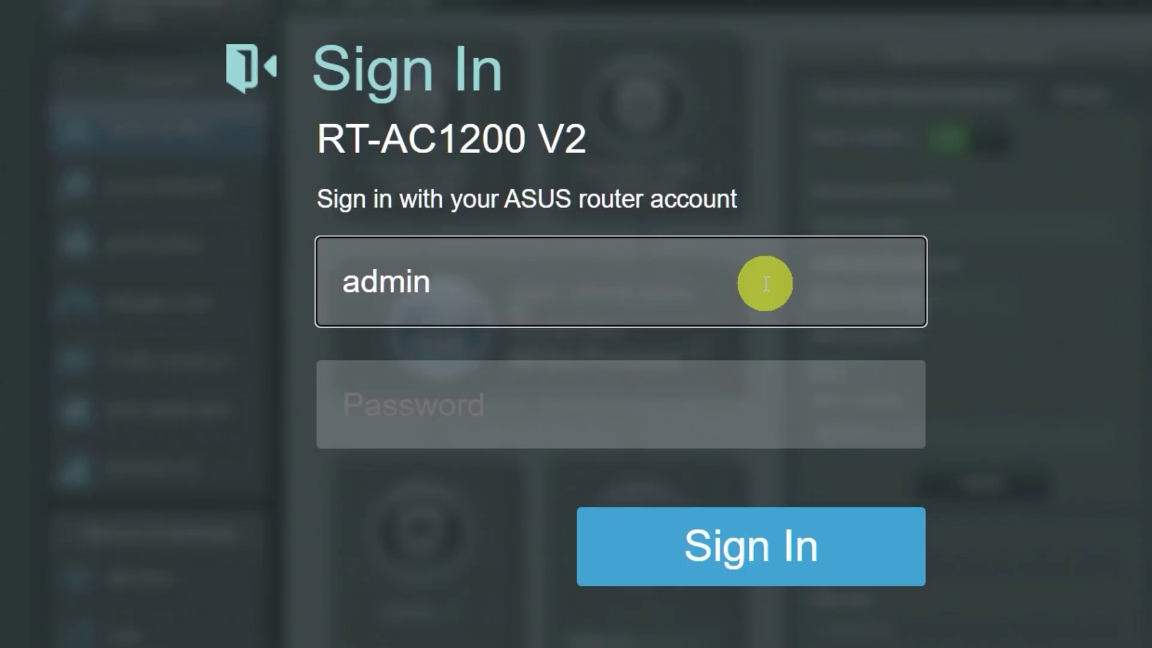
Retry the default sign-in, then re-enter username 'admin' after the router reset.
{"action": "left_click", "coordinate": [718, 407]}
{"action": "type", "text": "admin"}
{"action": "left_click", "coordinate": [738, 532]}
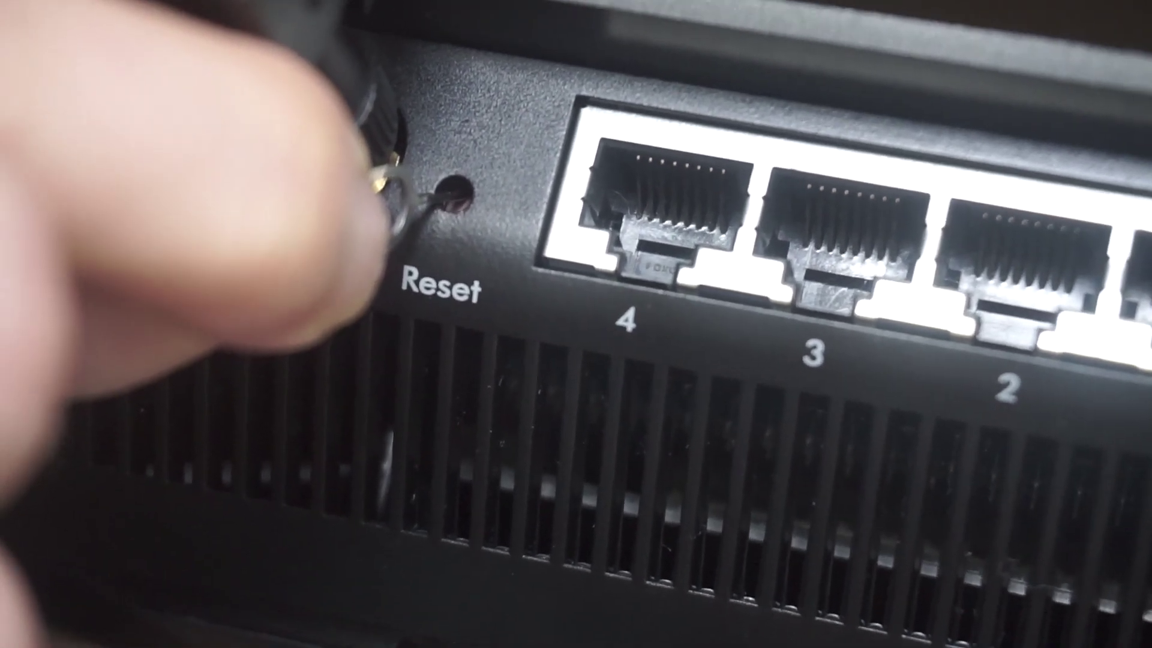
{"action": "type", "text": "a"}
{"action": "type", "text": "dmin"}
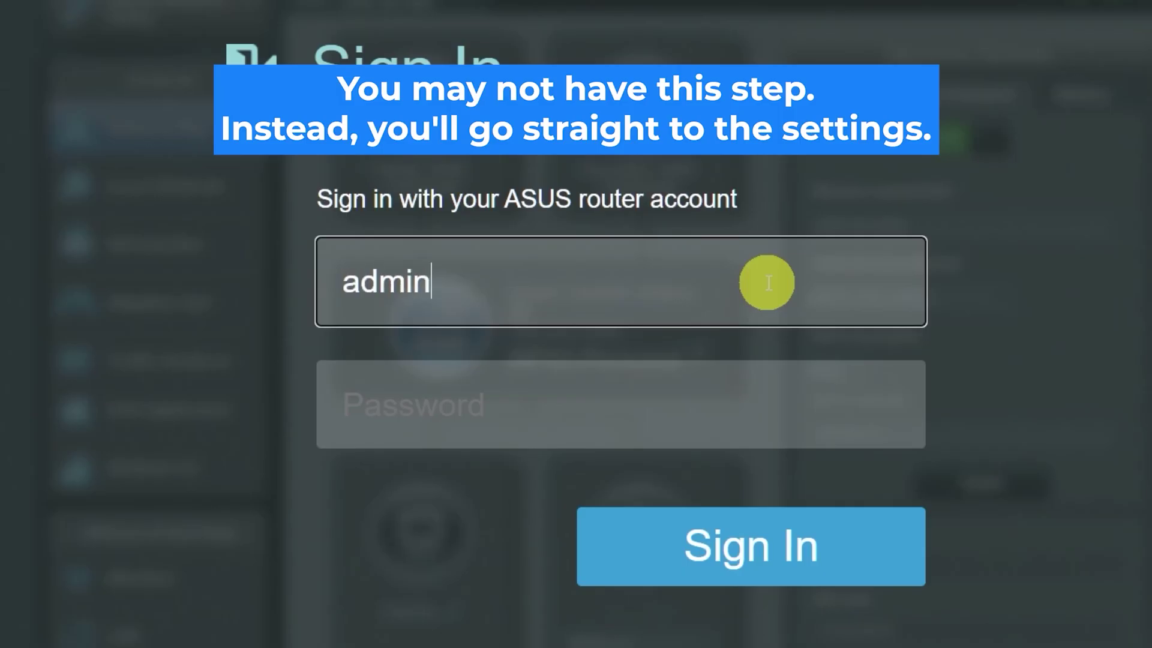
Sign in with the default password to open the Change router login password page.
{"action": "left_click", "coordinate": [720, 409]}
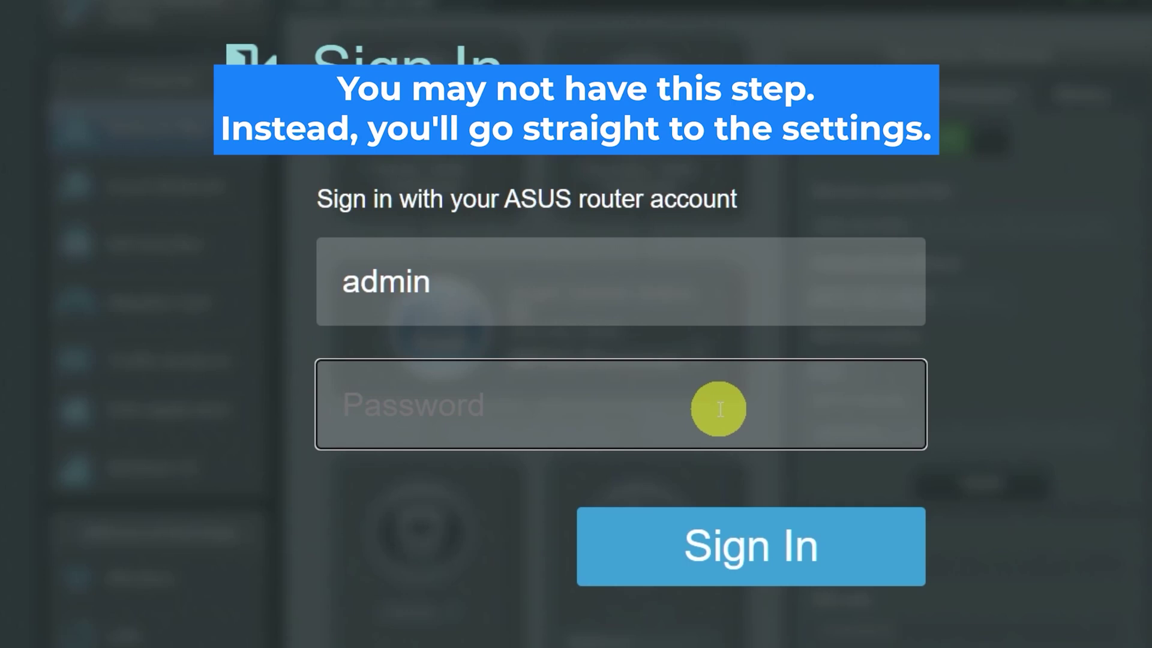
{"action": "type", "text": "admin"}
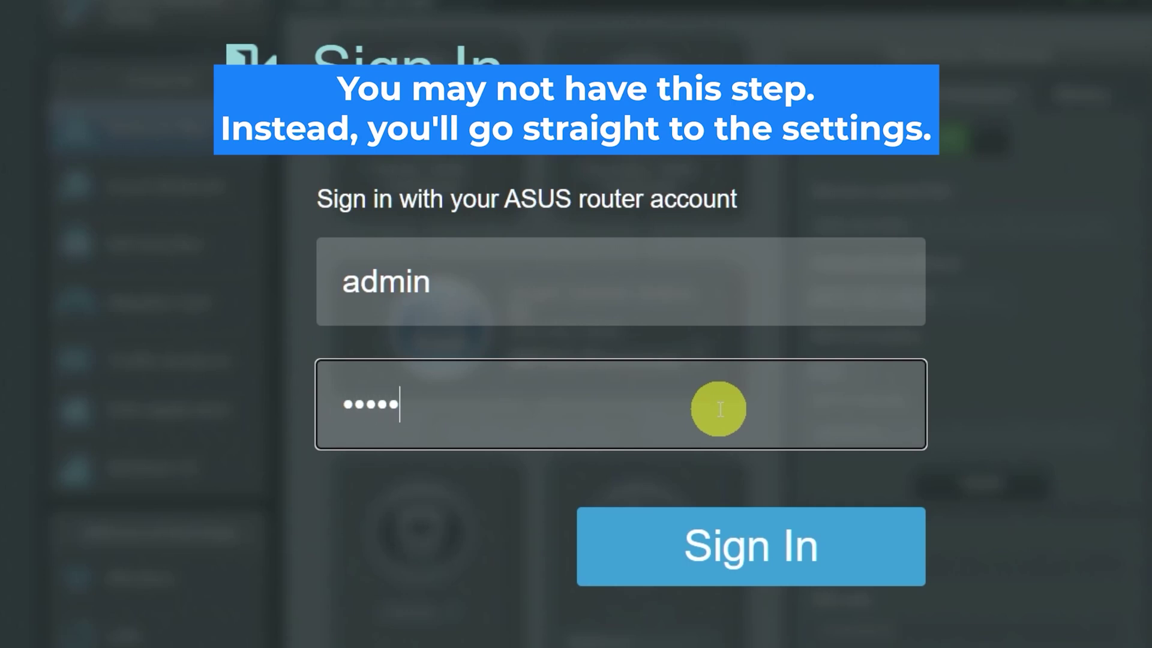
{"action": "left_click", "coordinate": [737, 541]}
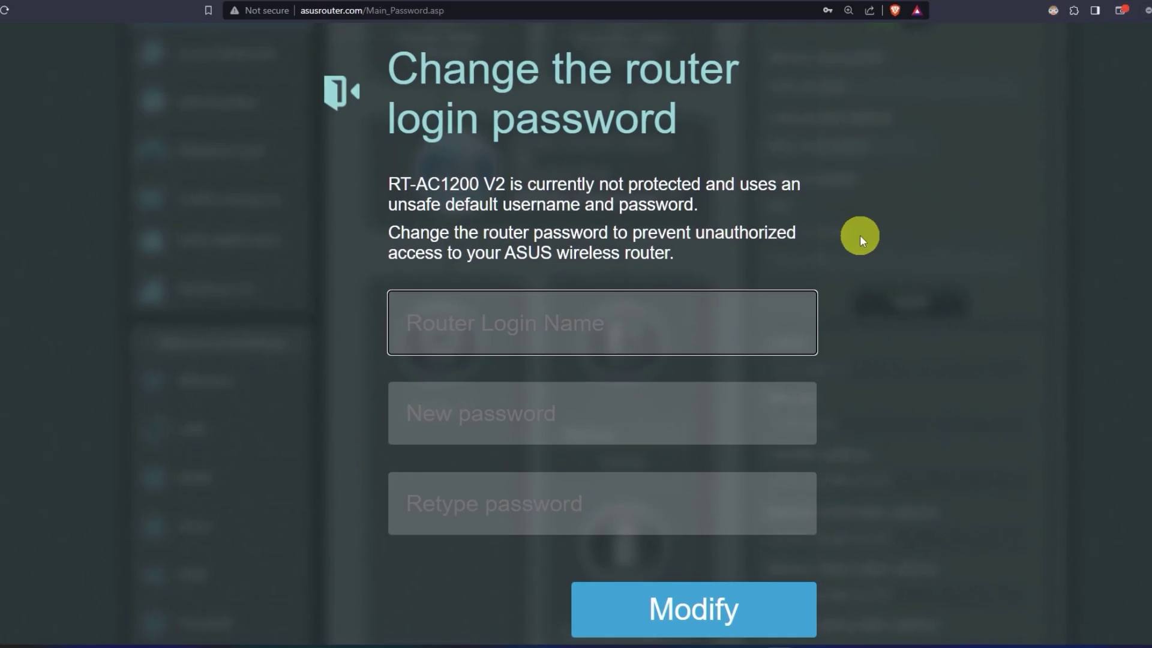
Change the router login name to 'asus' with a new password, entered twice, and save.
{"action": "type", "text": "asu"}
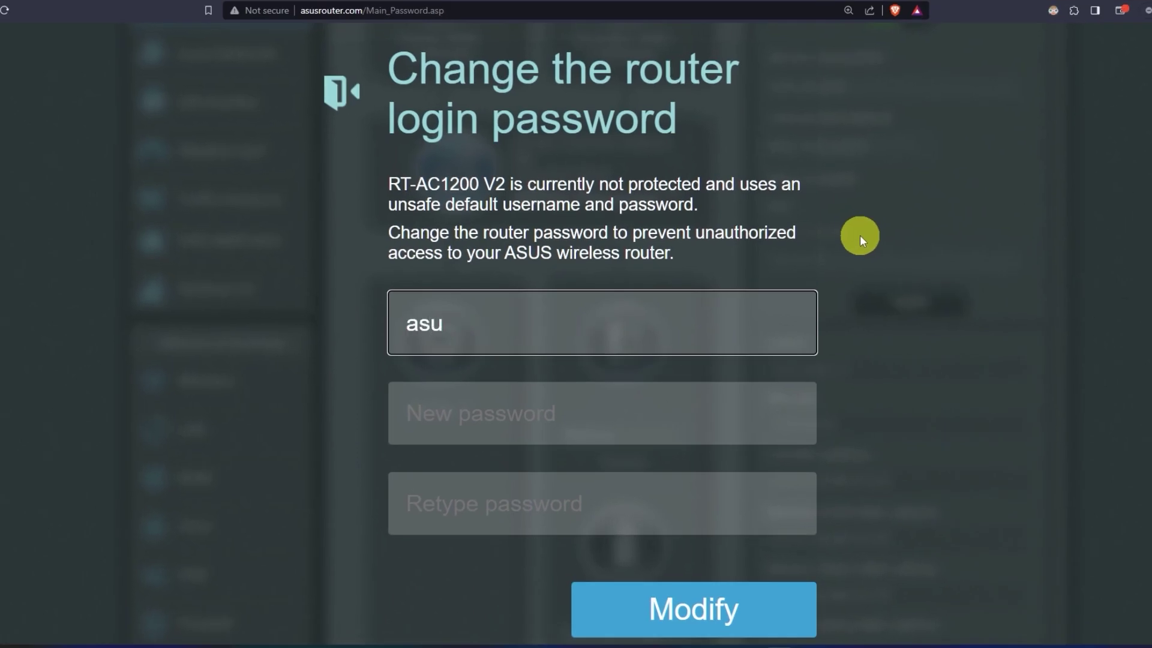
{"action": "type", "text": "s"}
{"action": "left_click", "coordinate": [626, 411]}
{"action": "type", "text": "•••••••••"}
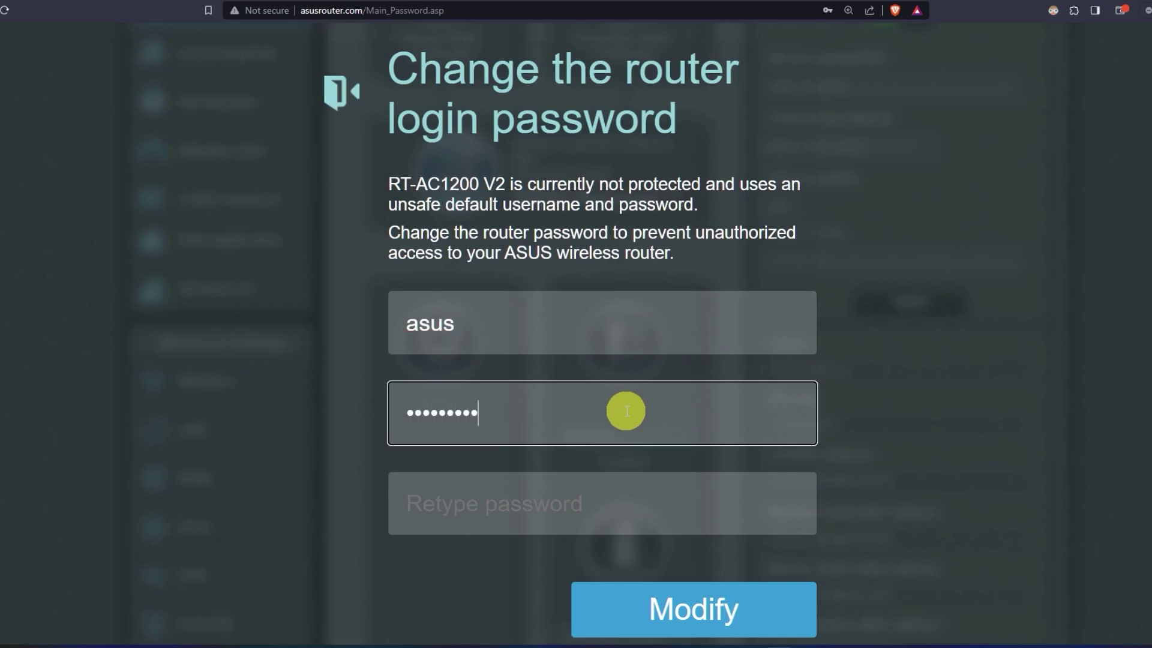
{"action": "type", "text": "•"}
{"action": "left_click", "coordinate": [624, 507]}
{"action": "type", "text": "••••••••••"}
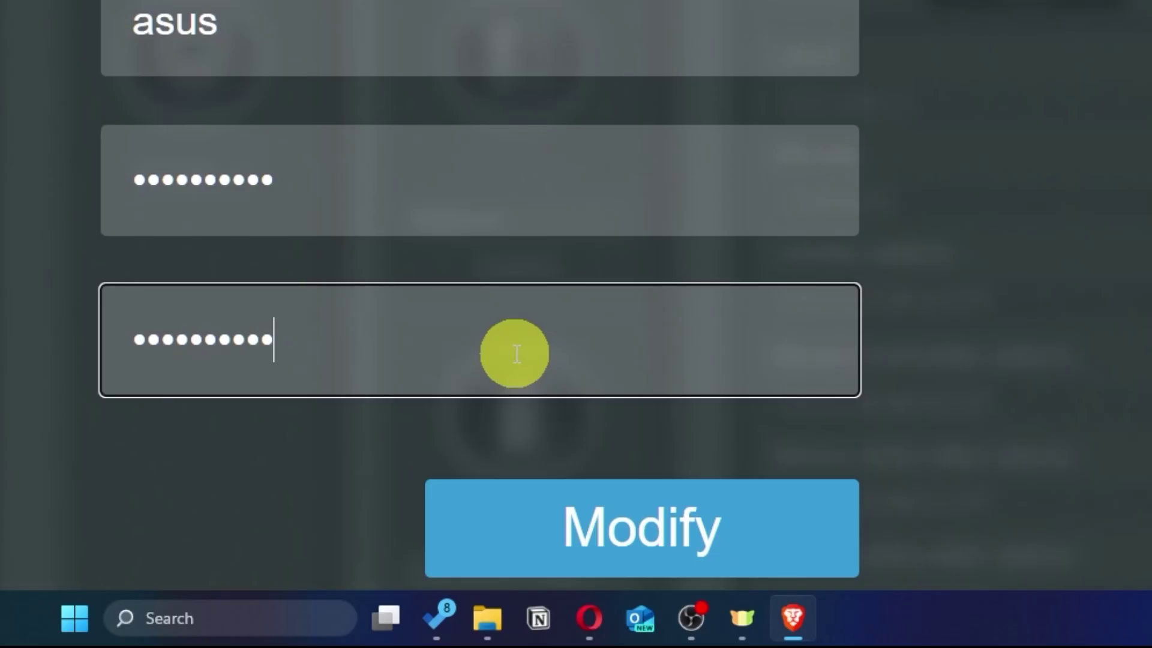
{"action": "left_click", "coordinate": [736, 542]}
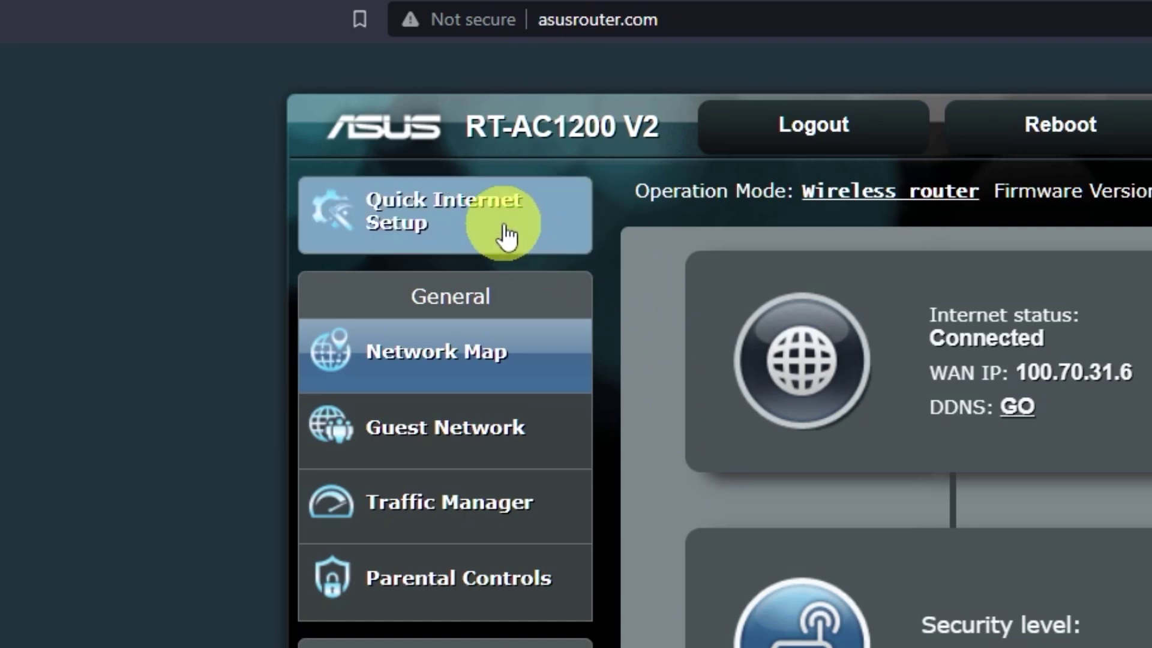
Start the quick internet setup and reveal the current 2.4 GHz and 5 GHz passwords.
{"action": "left_click", "coordinate": [528, 245]}
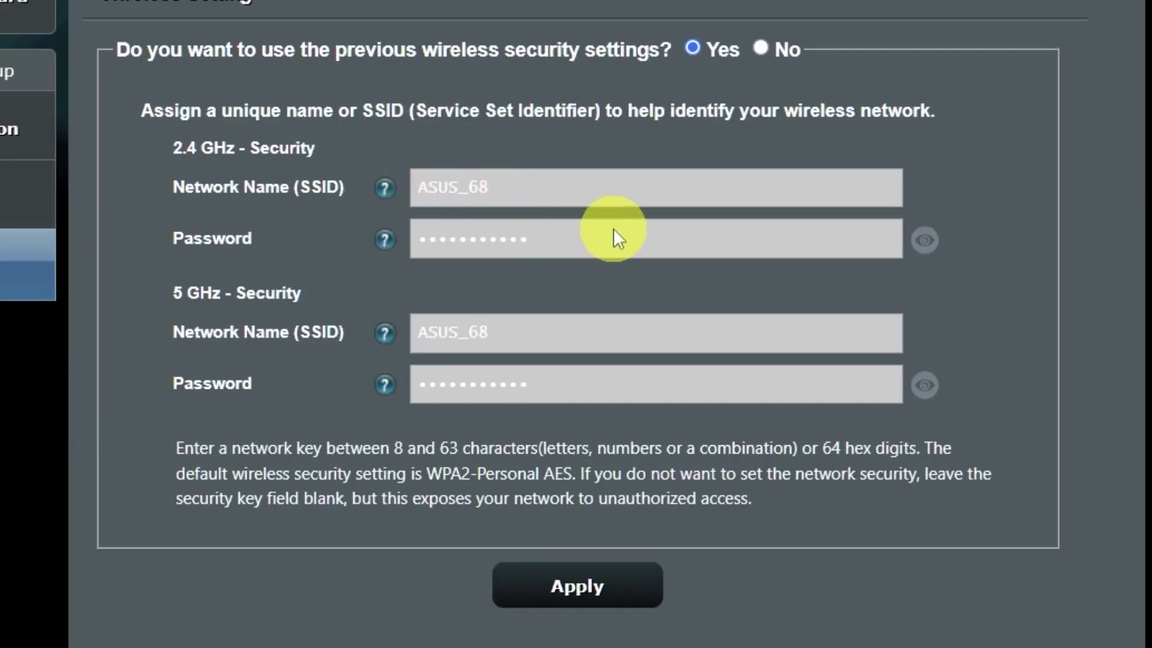
{"action": "left_click", "coordinate": [932, 386]}
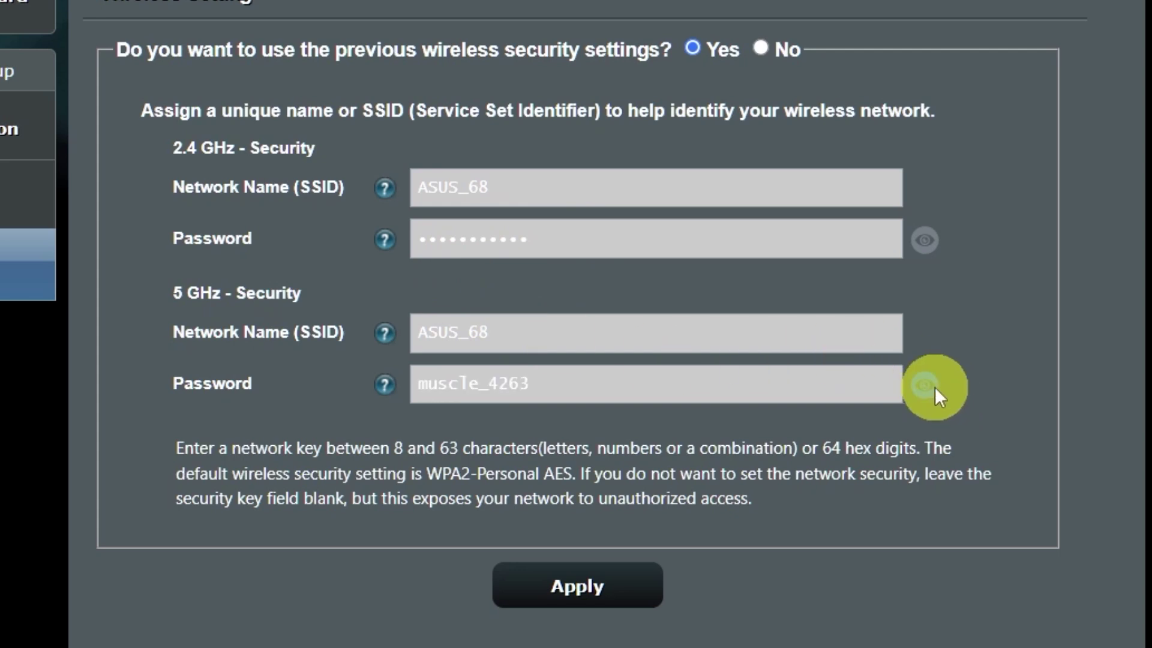
{"action": "left_click", "coordinate": [923, 243]}
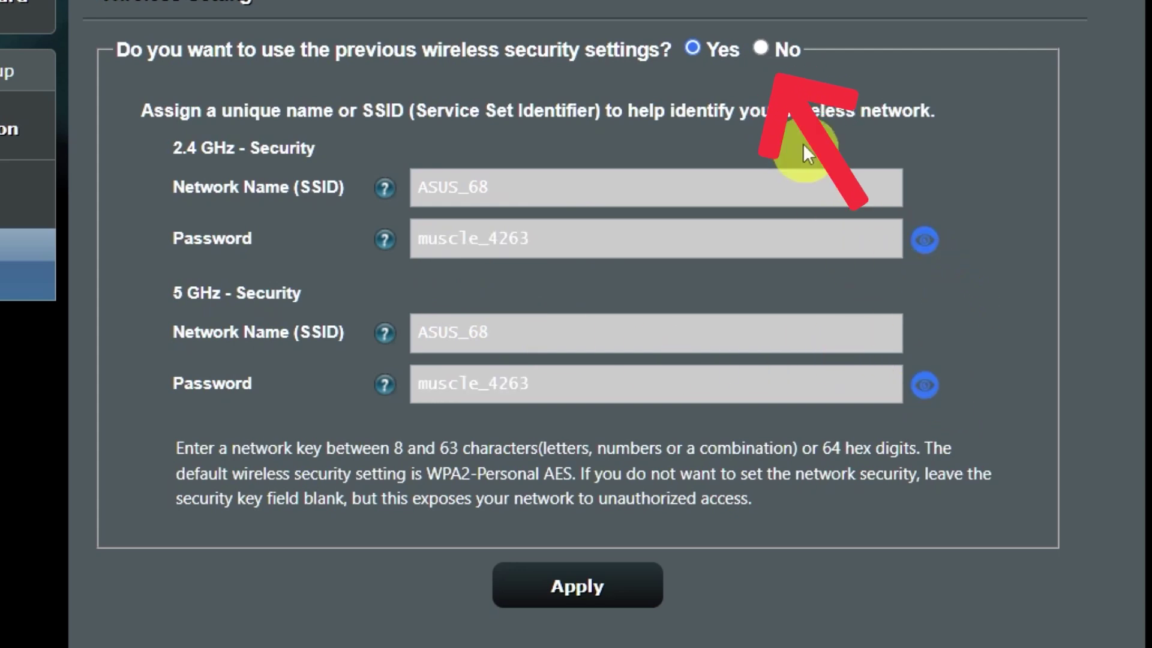
{"action": "left_click", "coordinate": [761, 48]}
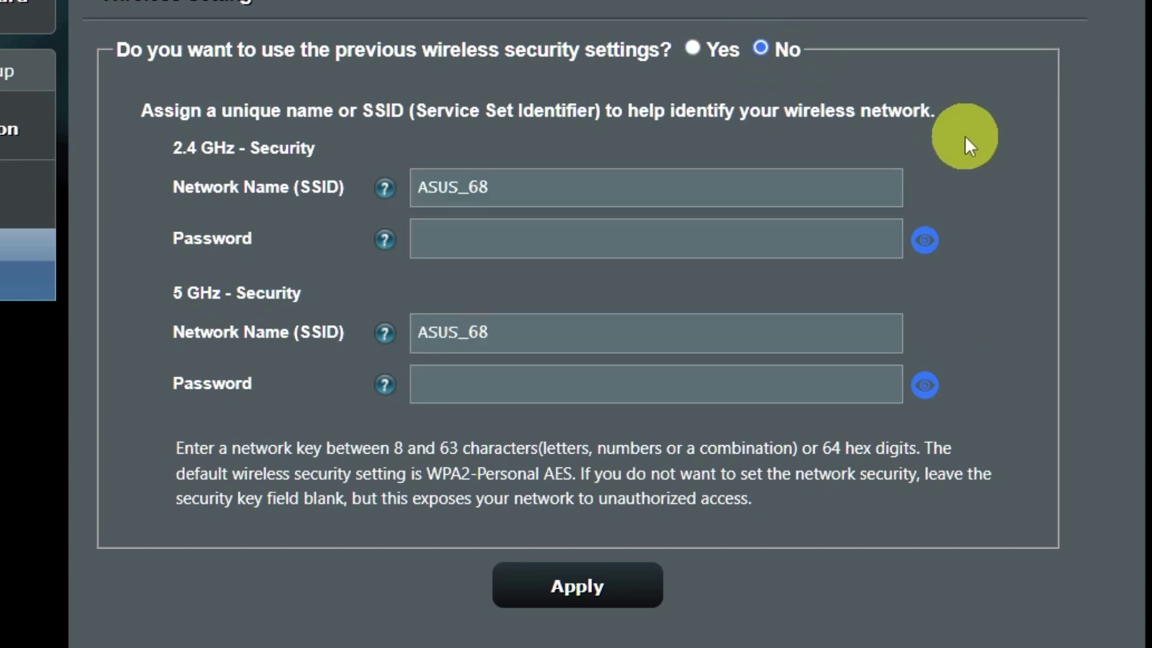
Set a new 2.4 GHz Wi-Fi password, accept the weak-password warning, and complete setup.
{"action": "left_click", "coordinate": [687, 243]}
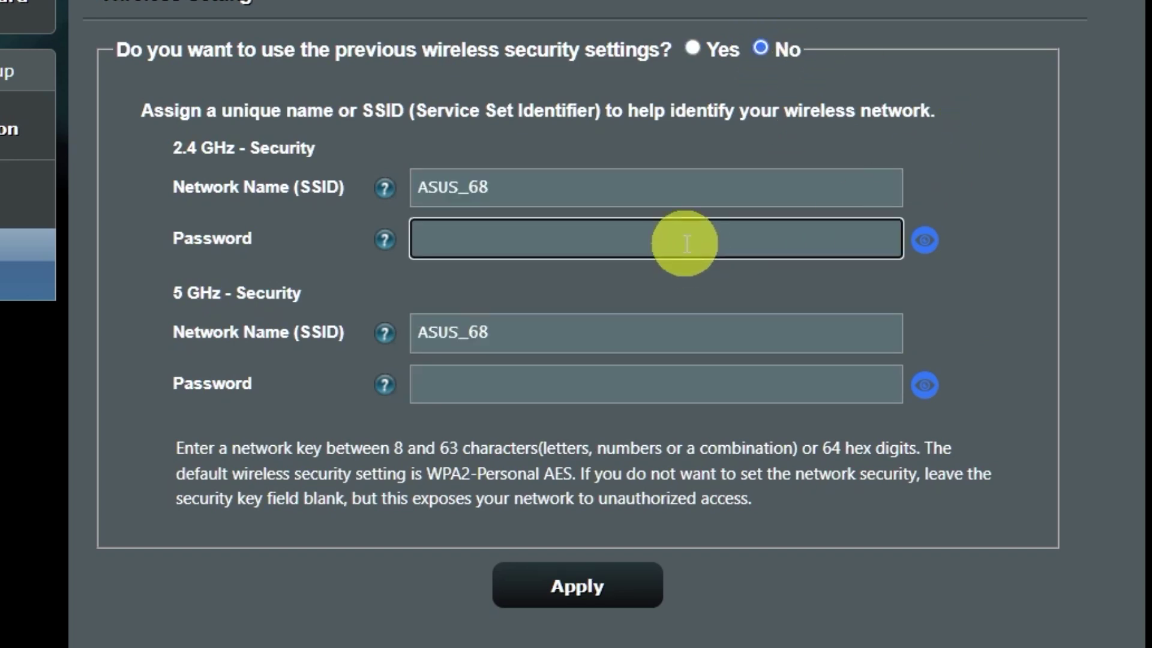
{"action": "type", "text": "123456789"}
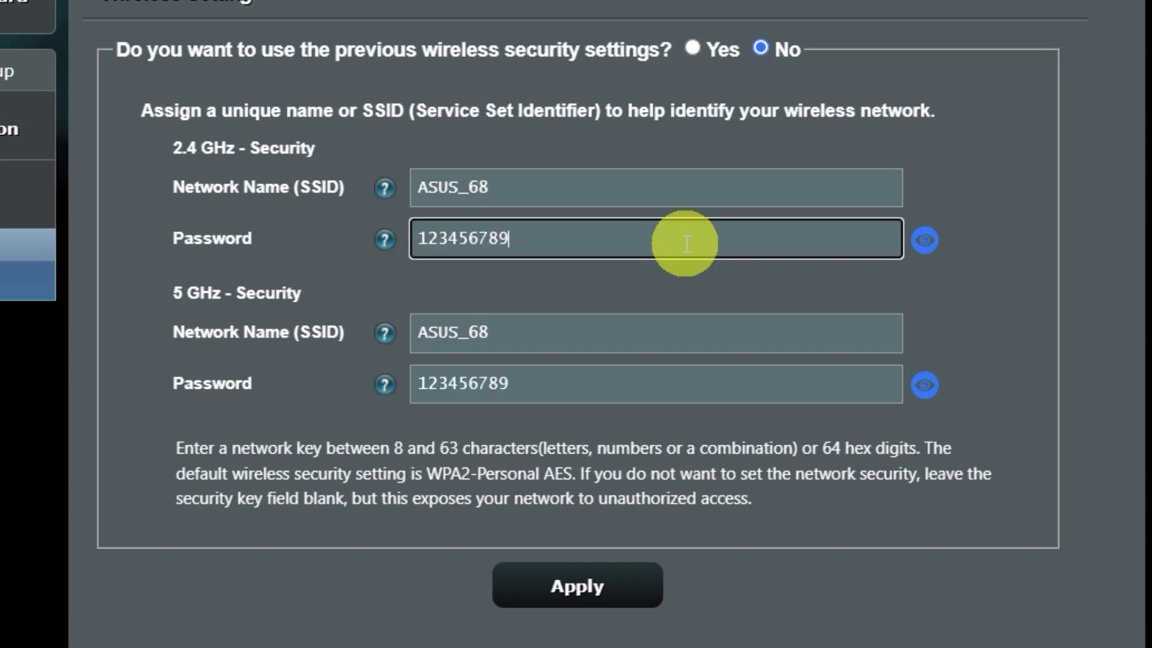
{"action": "left_click", "coordinate": [606, 587]}
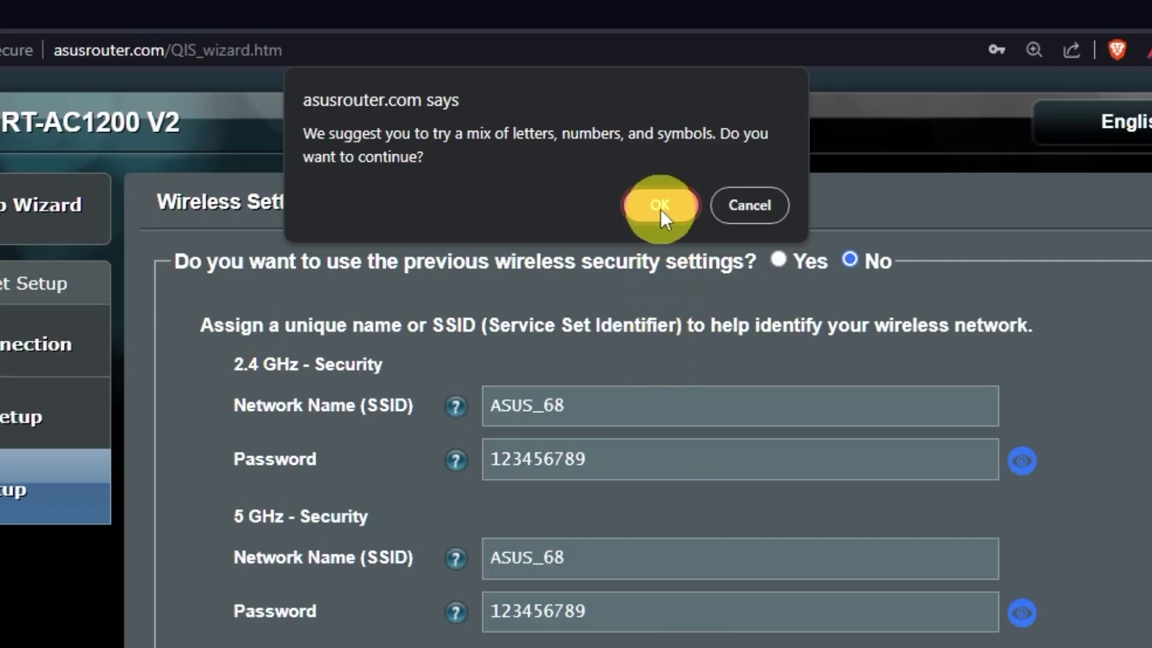
{"action": "left_click", "coordinate": [663, 205]}
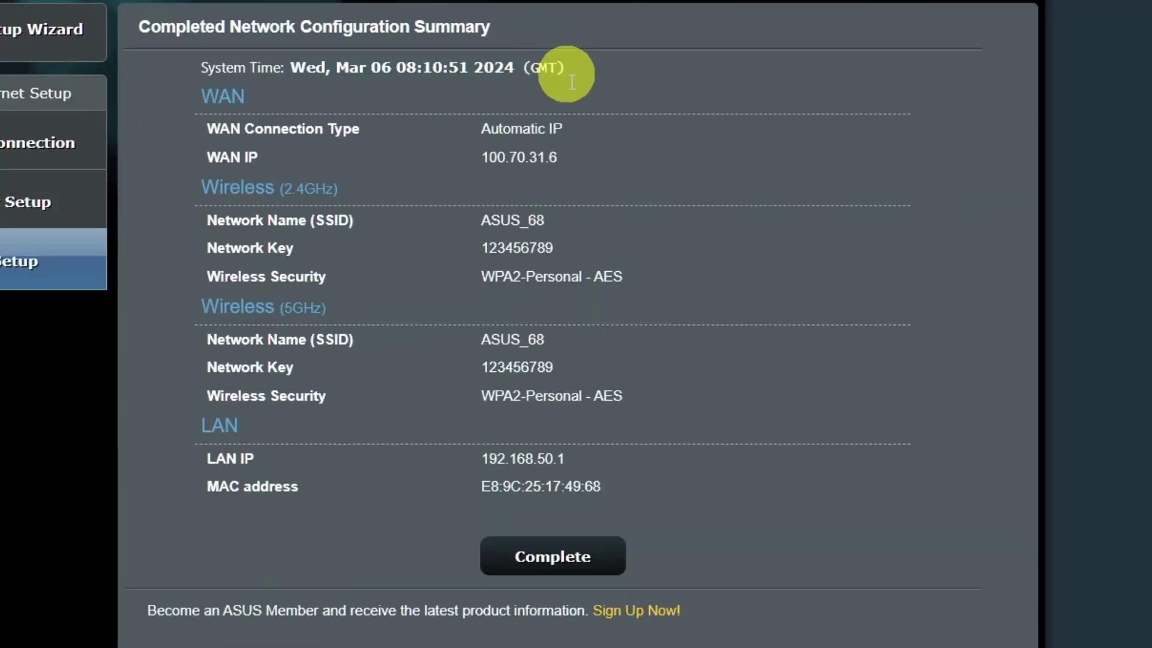
{"action": "left_click", "coordinate": [573, 556]}
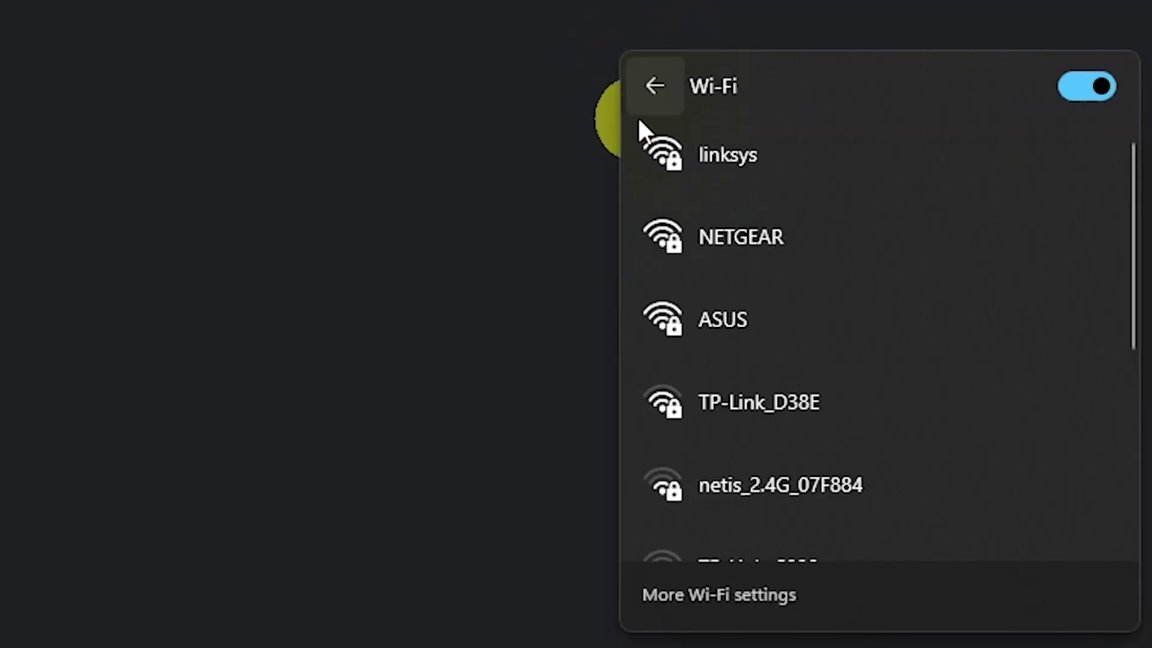
Connect the PC to the ASUS Wi-Fi network using the new security key.
{"action": "left_click", "coordinate": [753, 317]}
{"action": "left_click", "coordinate": [963, 451]}
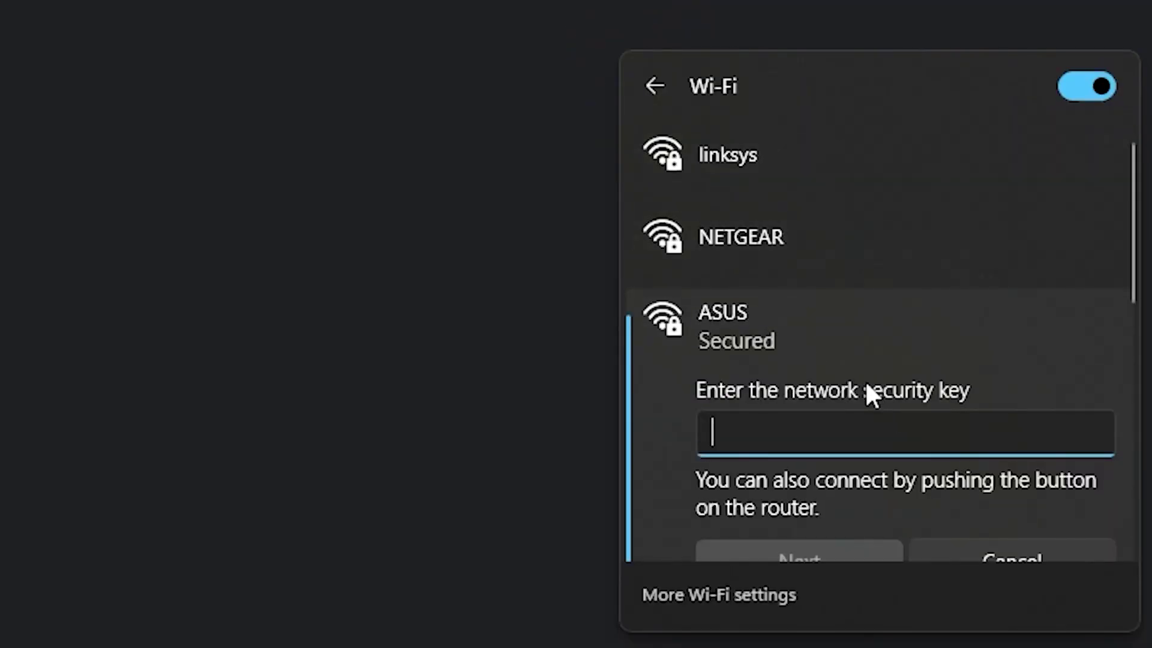
{"action": "type", "text": "•••••••••"}
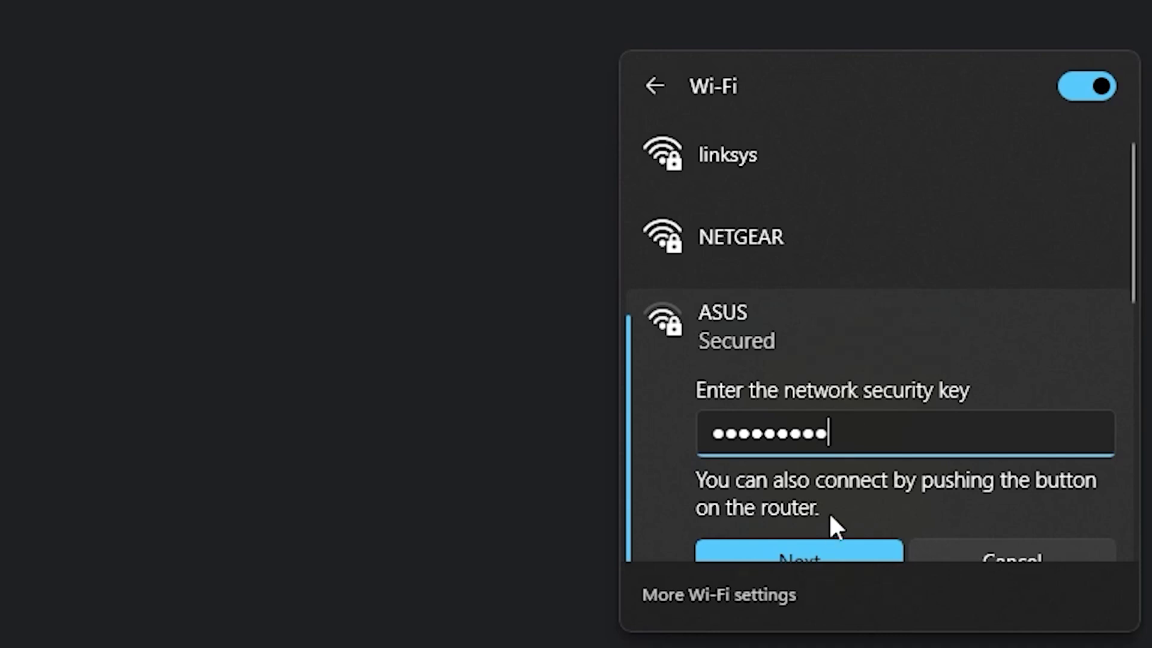
{"action": "left_click", "coordinate": [818, 546]}
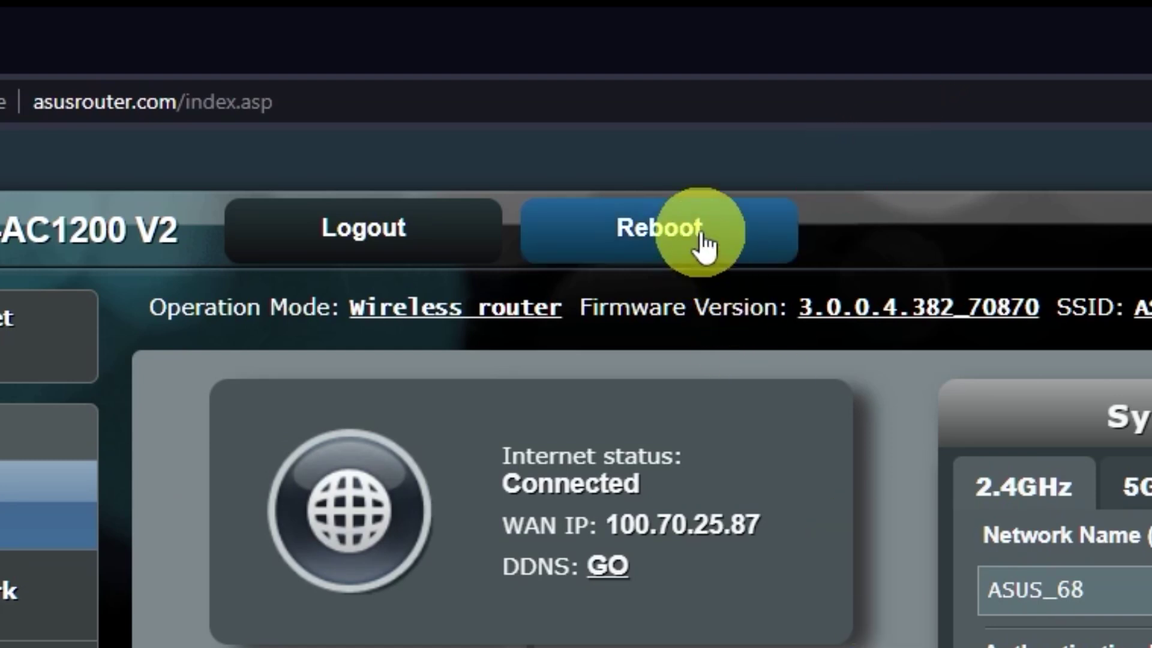
Reboot the router and confirm the restart.
{"action": "left_click", "coordinate": [703, 243]}
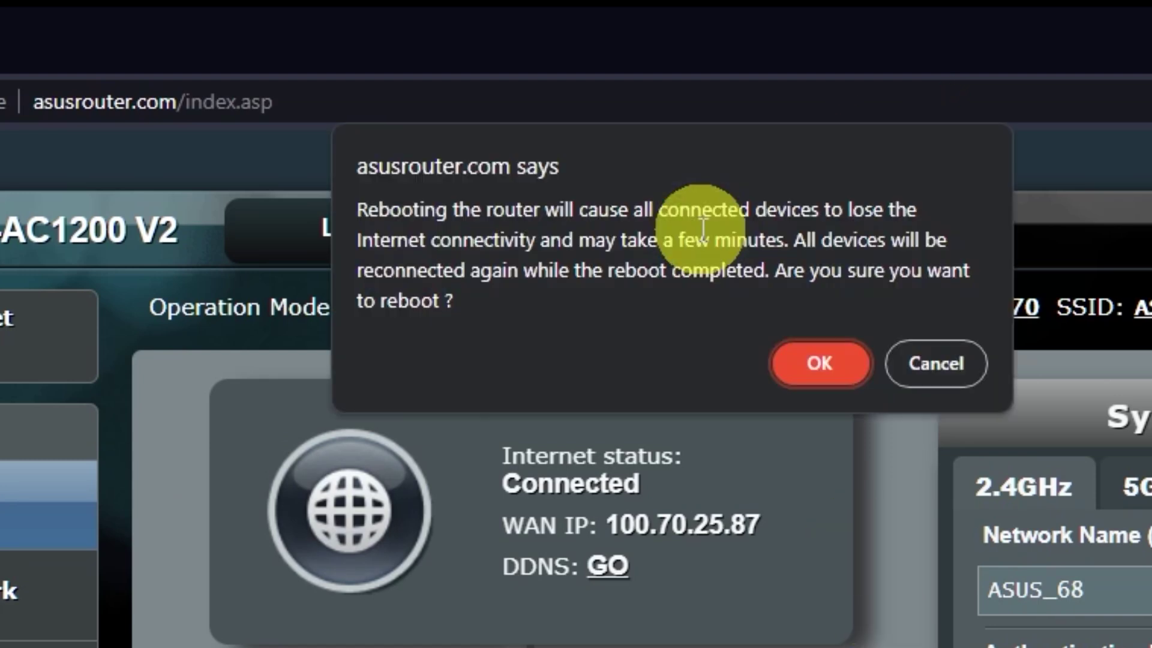
{"action": "left_click", "coordinate": [823, 365]}
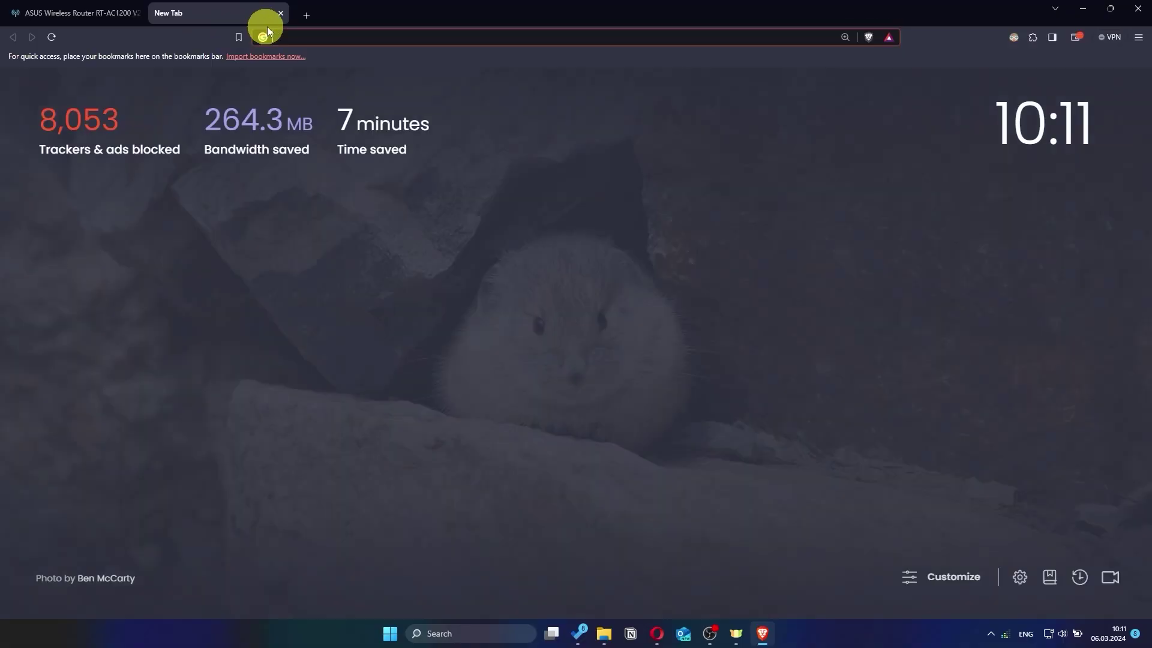
Return to the router page and sign in with login name 'asus' and the new password.
{"action": "type", "text": "gg"}
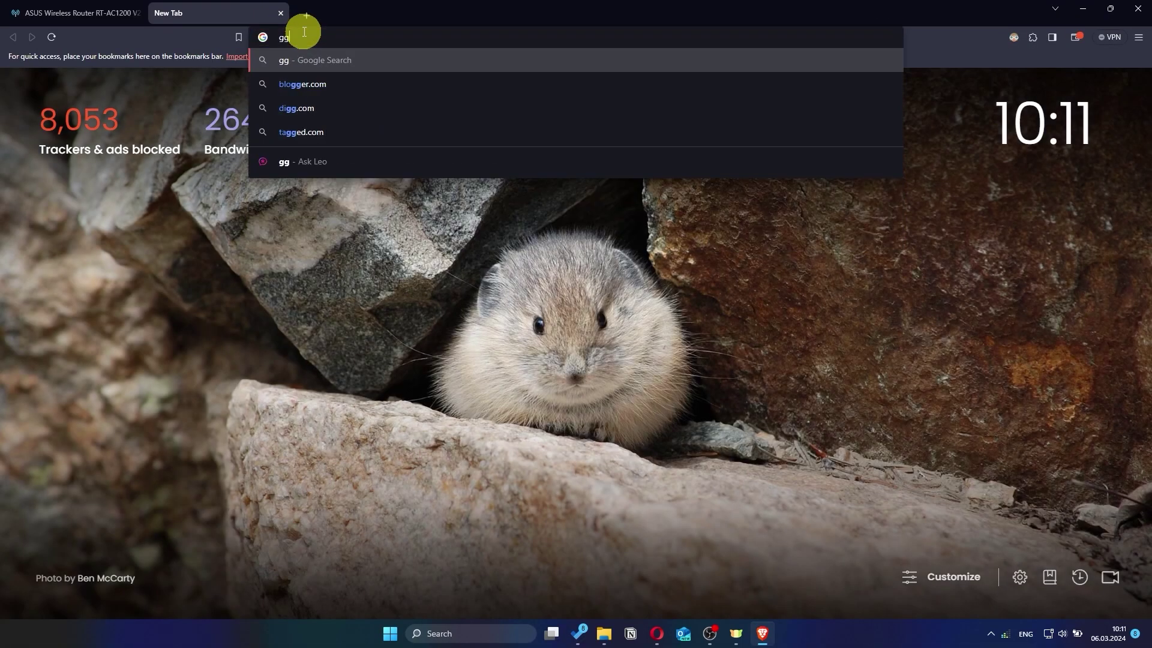
{"action": "key", "text": "Return"}
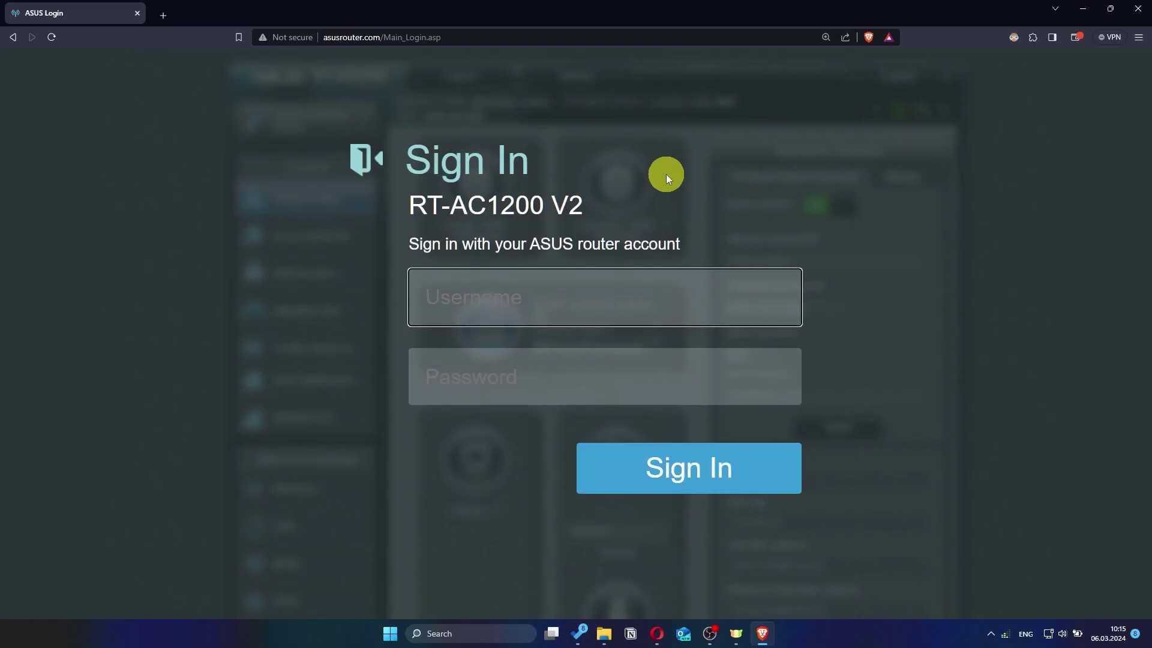
{"action": "type", "text": "asus"}
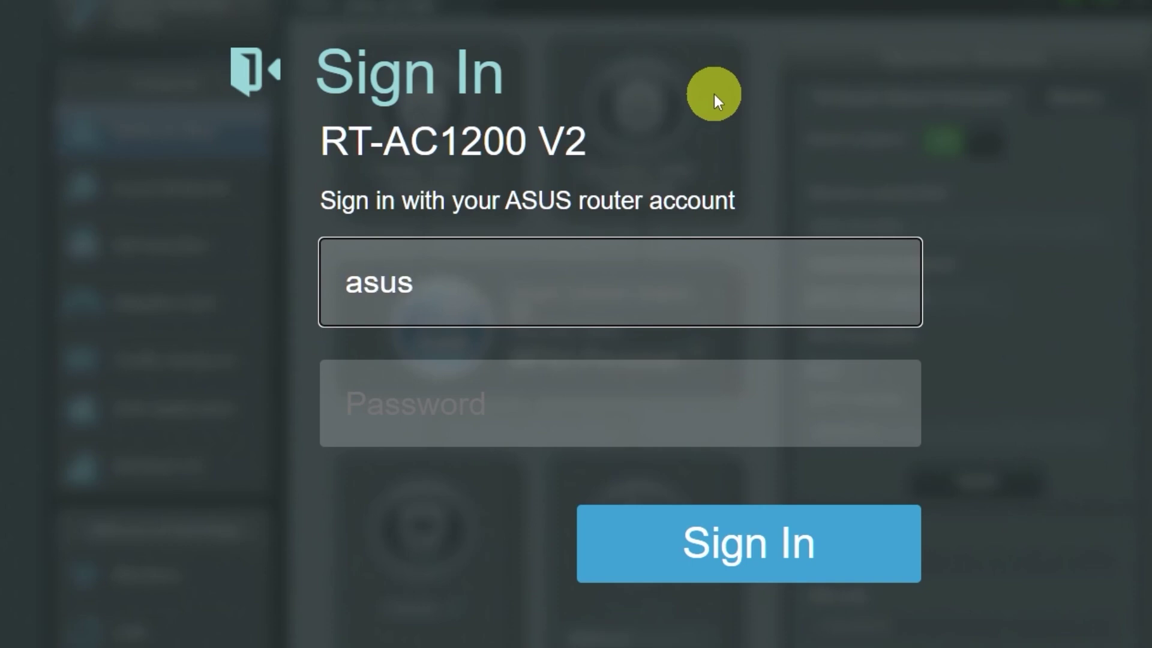
{"action": "left_click", "coordinate": [597, 405]}
{"action": "type", "text": "ad*********"}
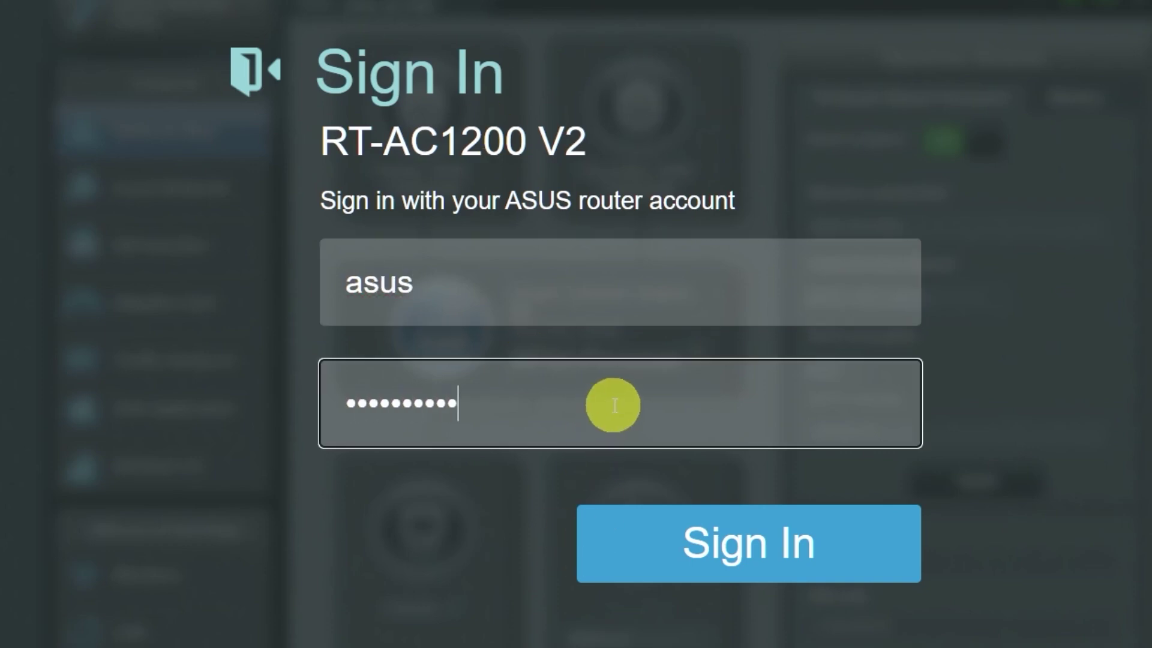
{"action": "left_click", "coordinate": [728, 548]}
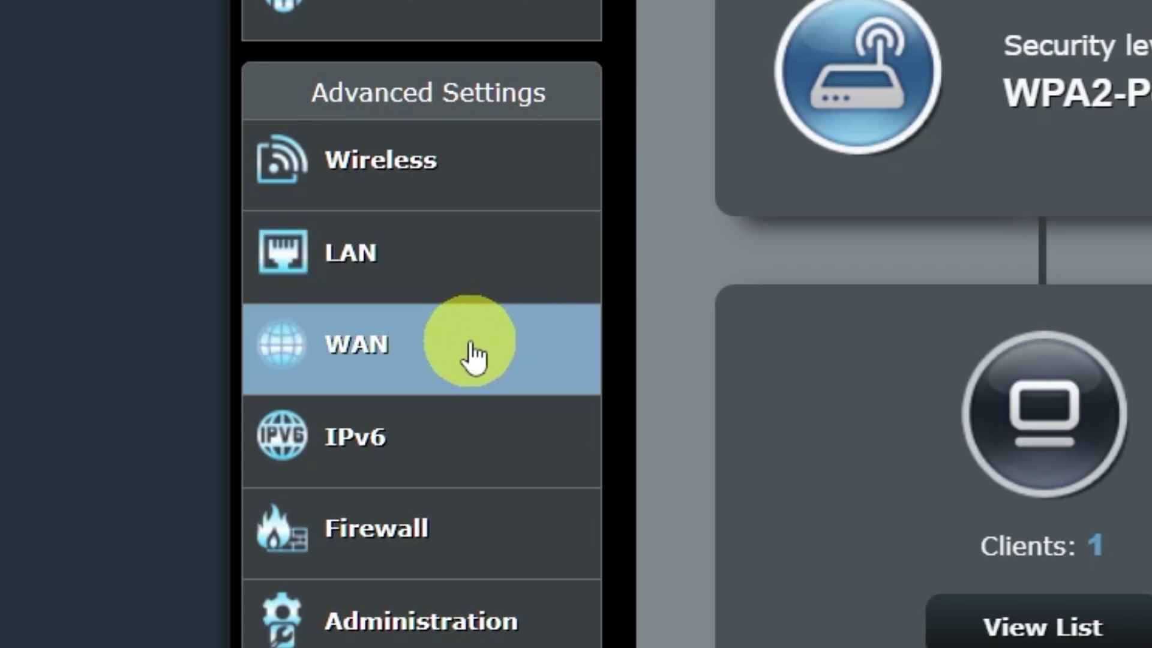
{"action": "left_click", "coordinate": [476, 355]}
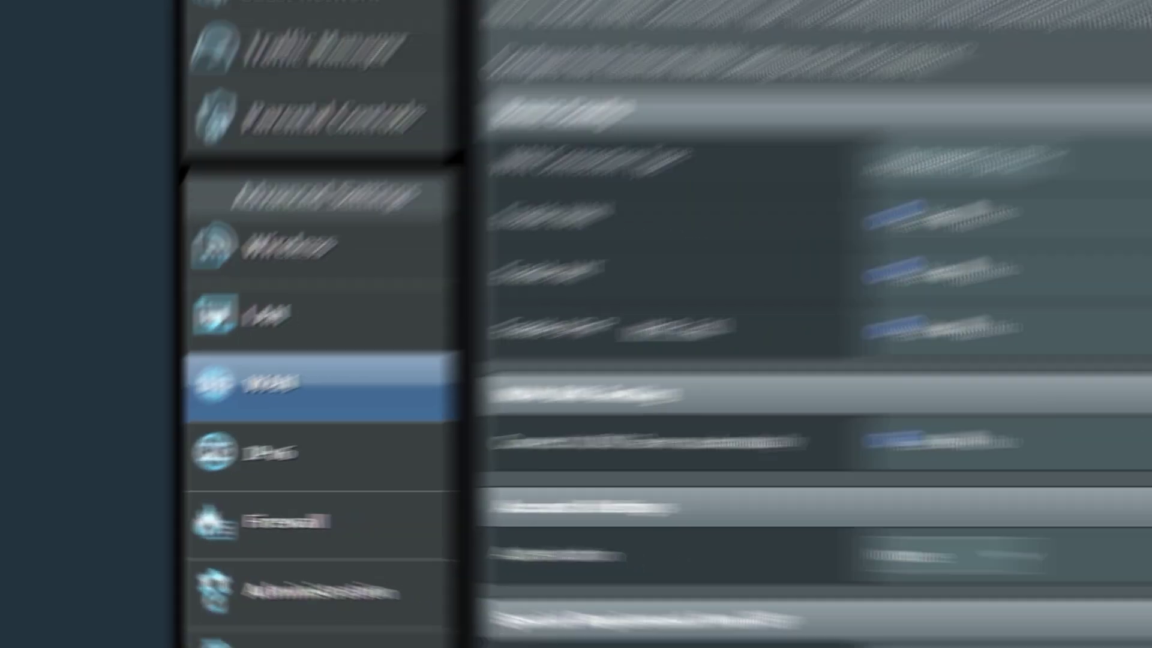
{"action": "scroll", "coordinate": [791, 232], "scroll_direction": "down", "scroll_amount": 1}
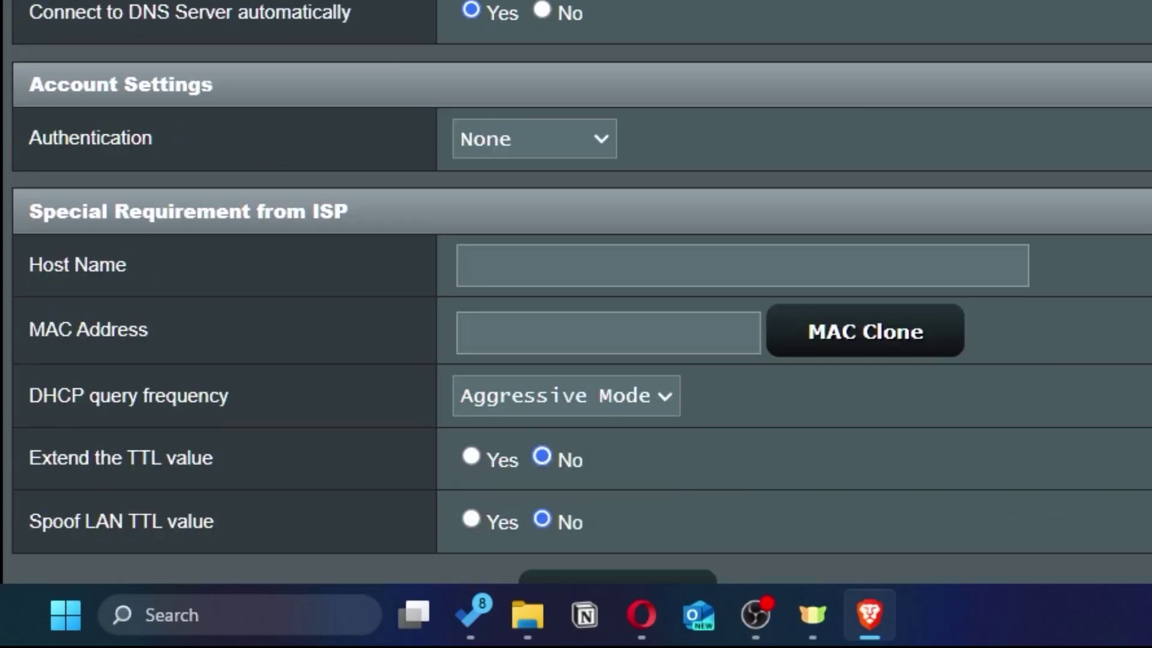
{"action": "scroll", "coordinate": [797, 225], "scroll_direction": "down", "scroll_amount": 2}
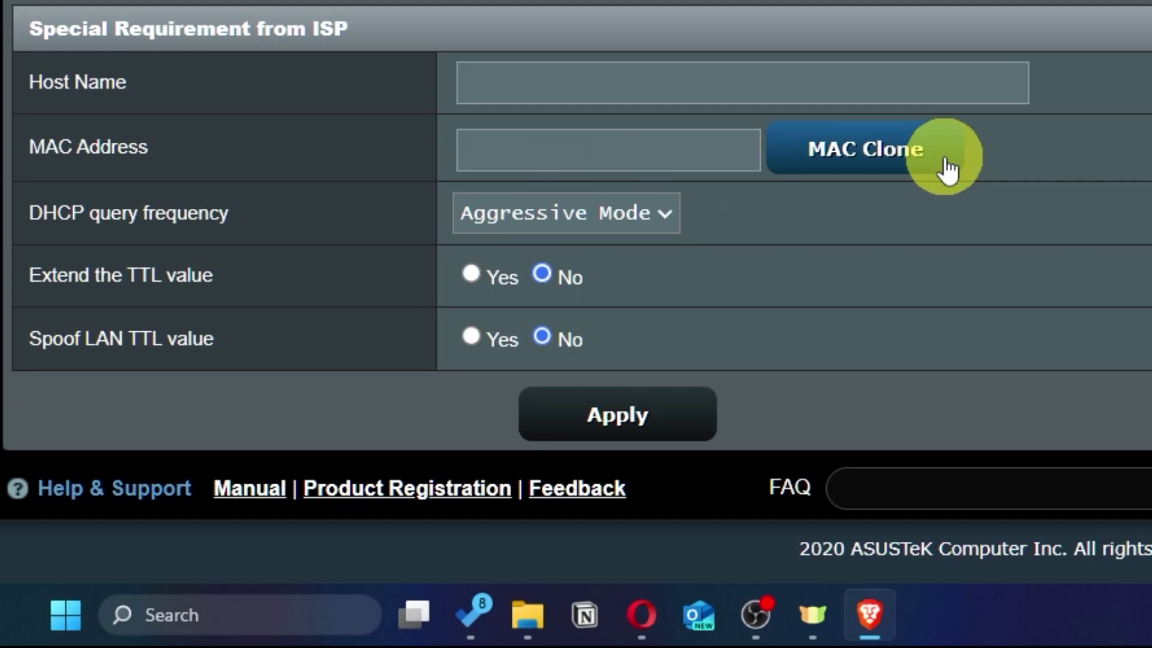
{"action": "left_click", "coordinate": [936, 169]}
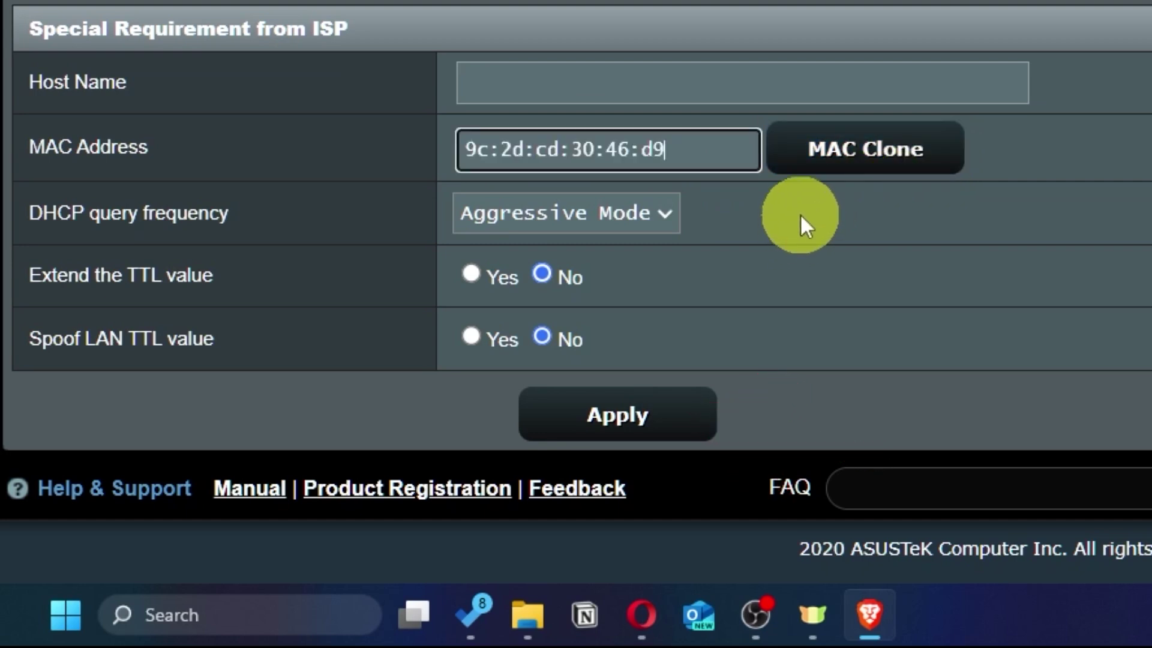
{"action": "left_click", "coordinate": [665, 425]}
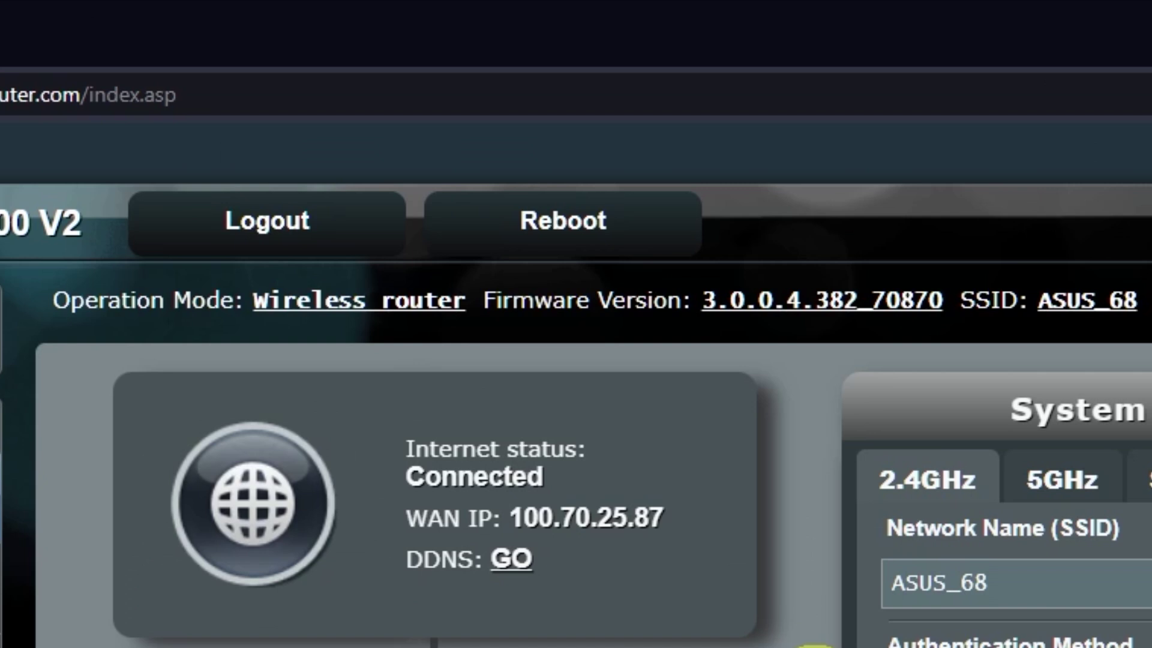
{"action": "left_click", "coordinate": [607, 227]}
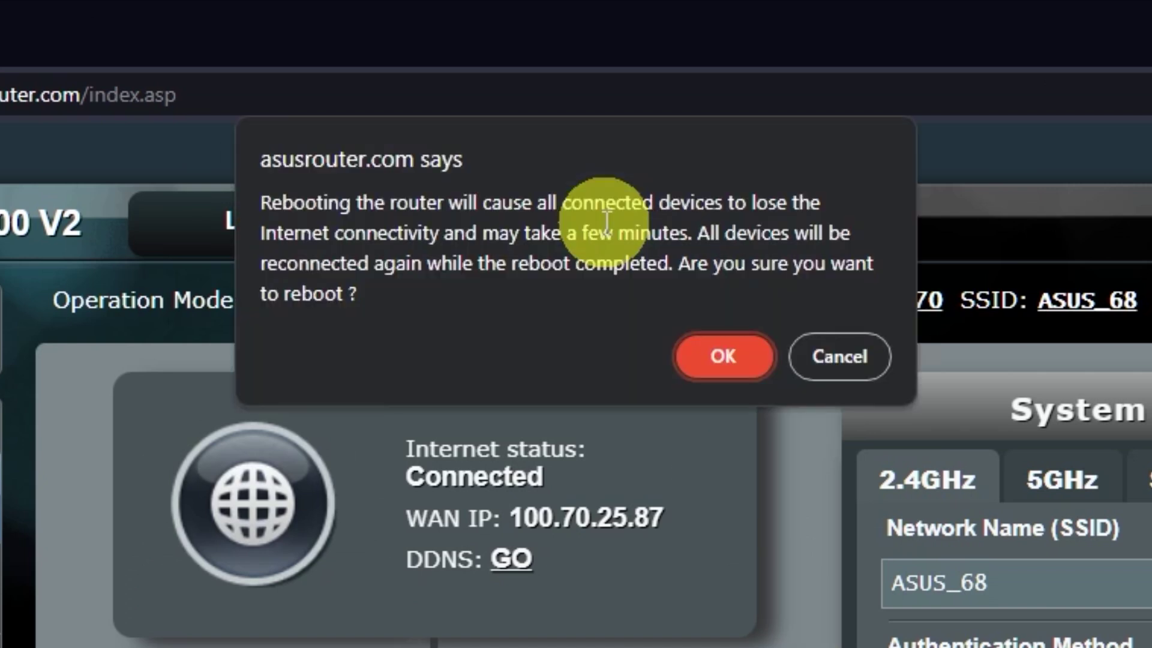
{"action": "left_click", "coordinate": [728, 360]}
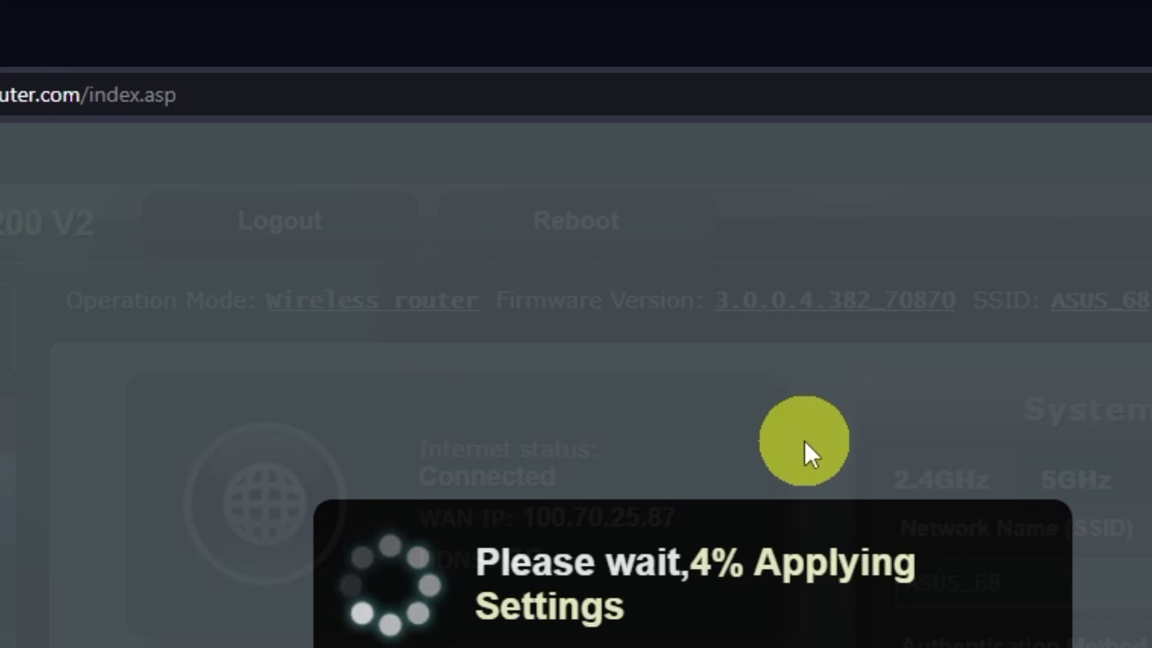